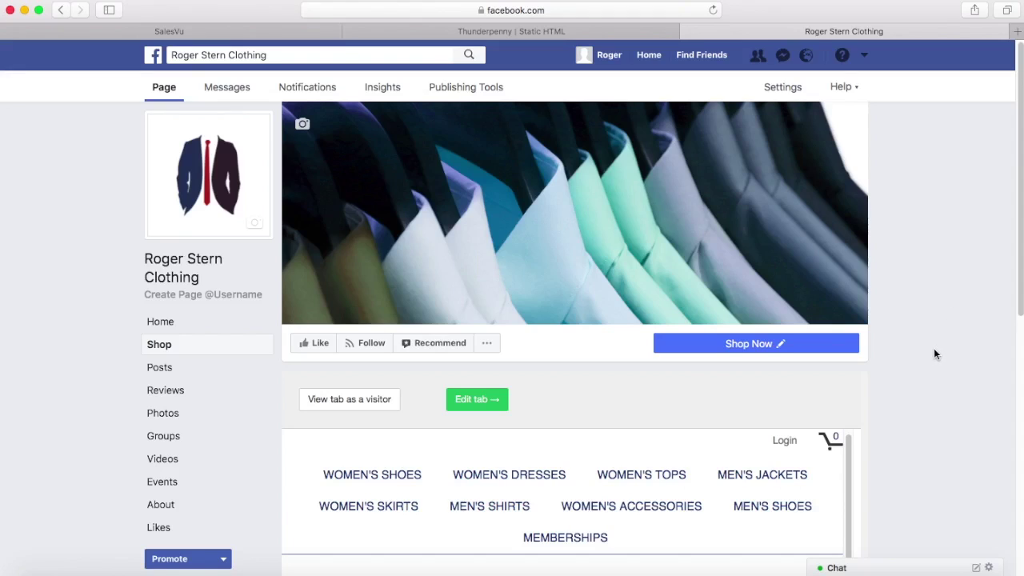
Step: Scroll down the Shop tab's embedded store to view products such as the Camilla Dress at $140.00
{"action": "scroll", "coordinate": [940, 376], "scroll_direction": "down", "scroll_amount": 5}
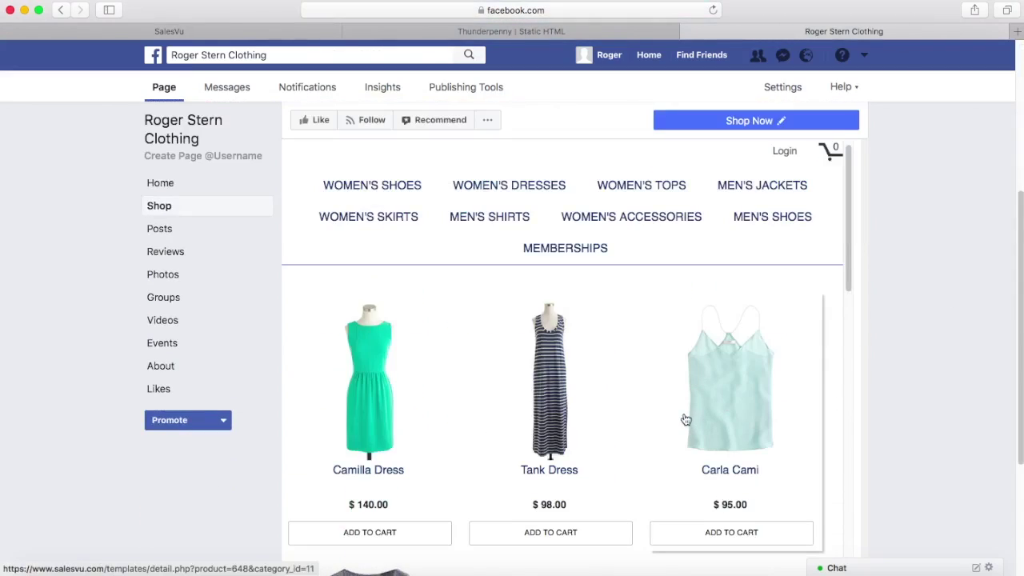
{"action": "scroll", "coordinate": [684, 419], "scroll_direction": "down", "scroll_amount": 2}
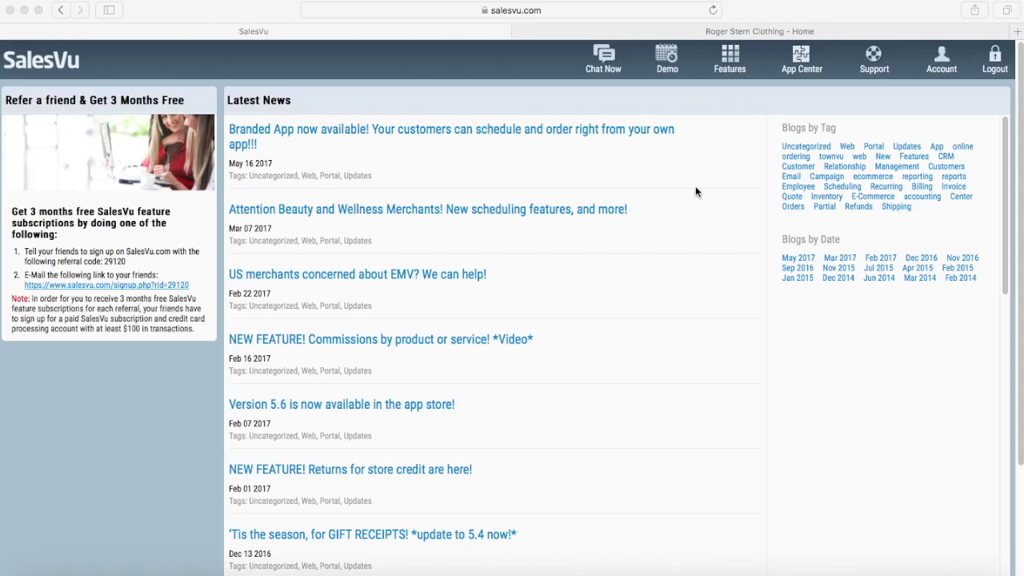
Step: Go to Features > Web Store & Facebook Store and open the website setup for Roger Stern (South)
{"action": "left_click", "coordinate": [728, 60]}
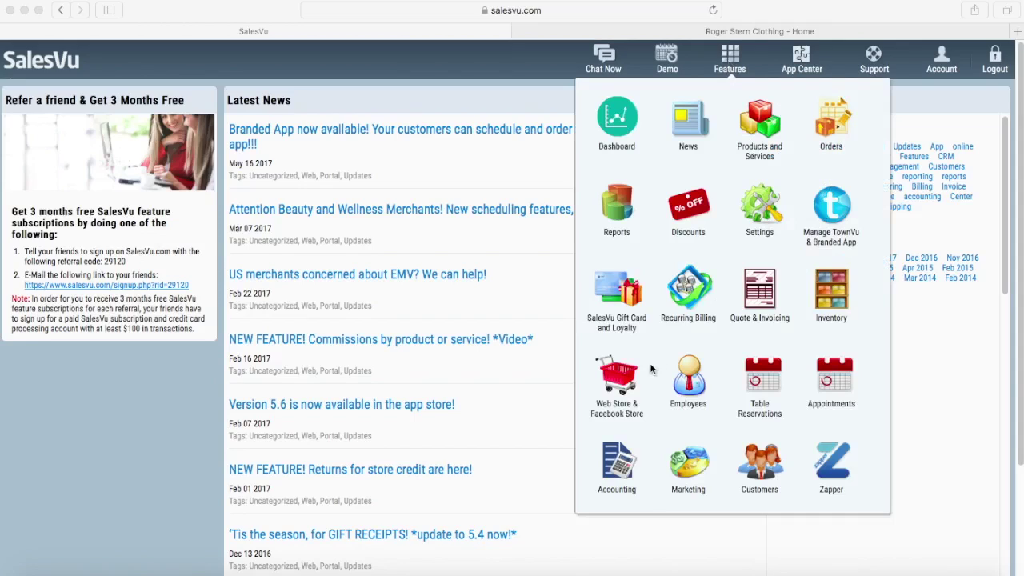
{"action": "left_click", "coordinate": [619, 386]}
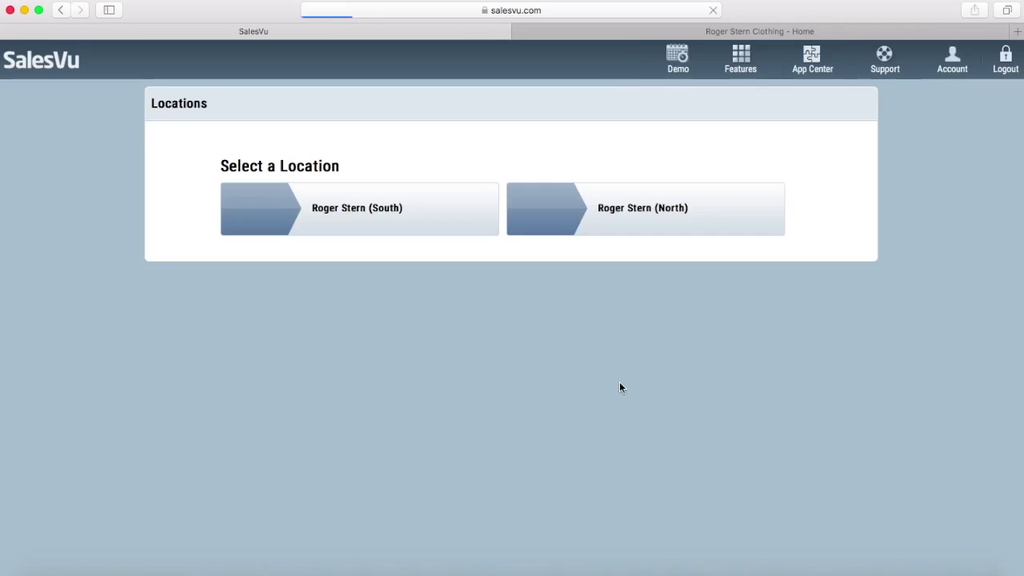
{"action": "left_click", "coordinate": [425, 221]}
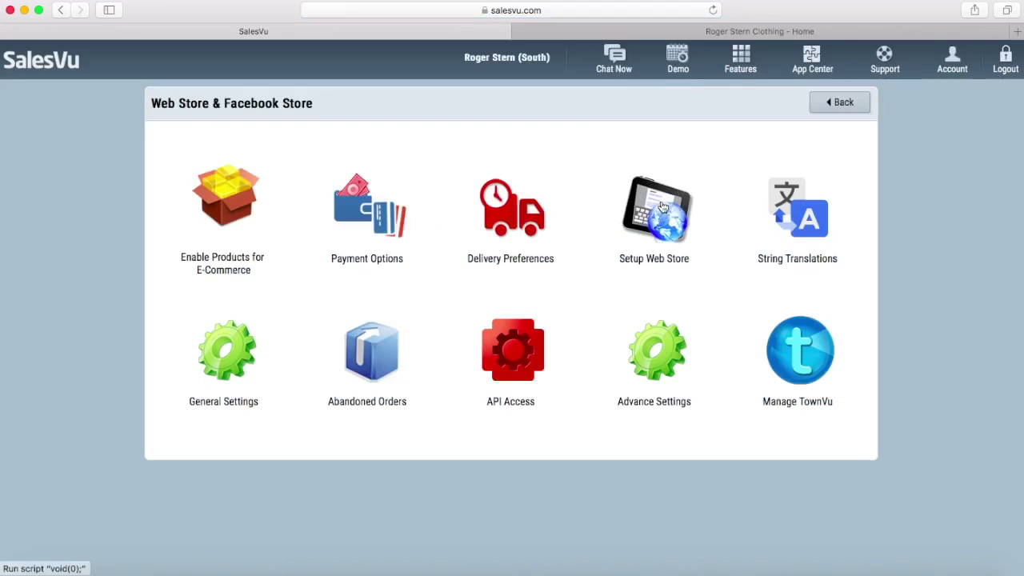
{"action": "left_click", "coordinate": [662, 207]}
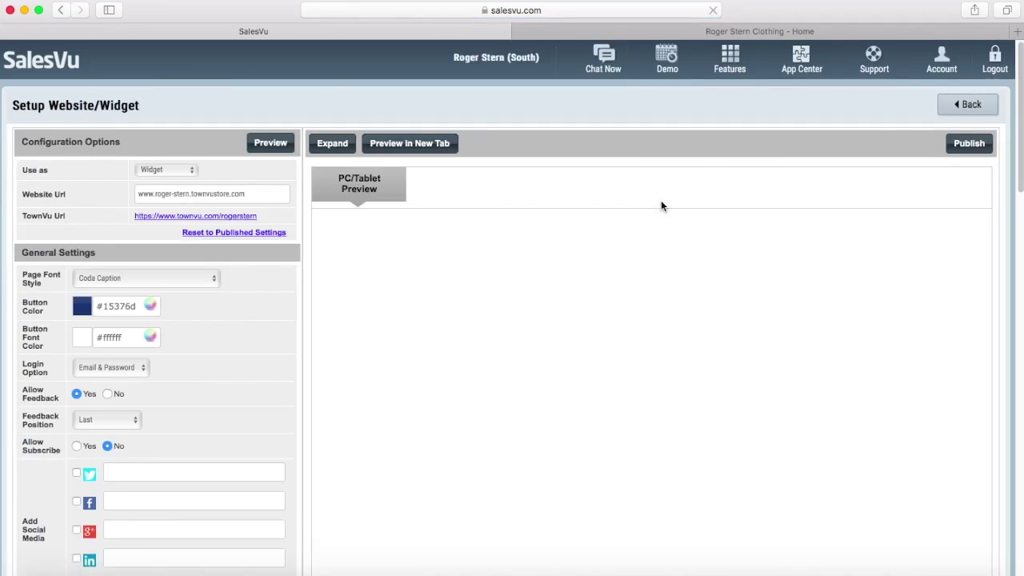
Step: Review the web store setup page and keep the Use as option set to Widget
{"action": "scroll", "coordinate": [662, 207], "scroll_direction": "down", "scroll_amount": 3}
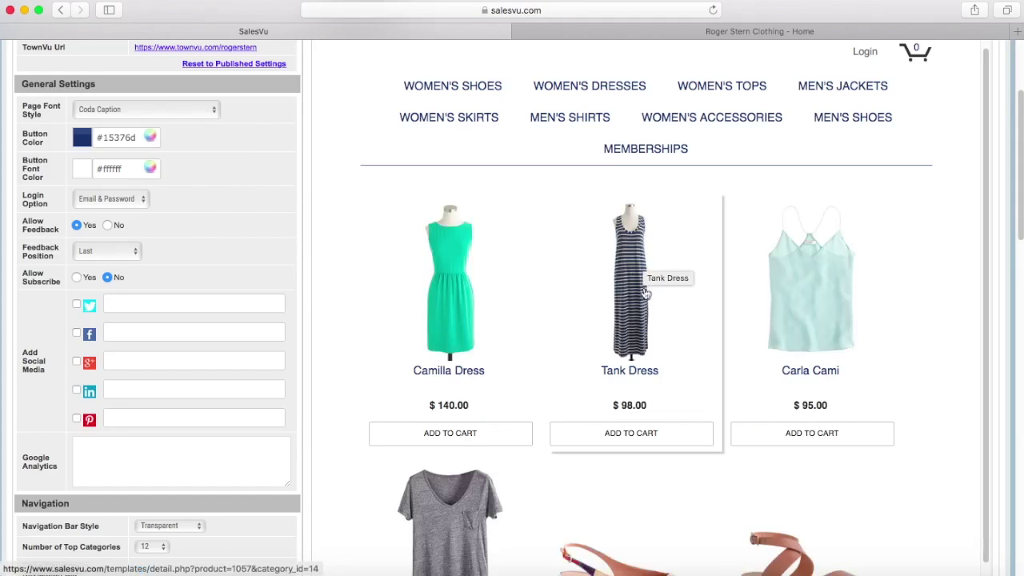
{"action": "scroll", "coordinate": [660, 338], "scroll_direction": "up", "scroll_amount": 3}
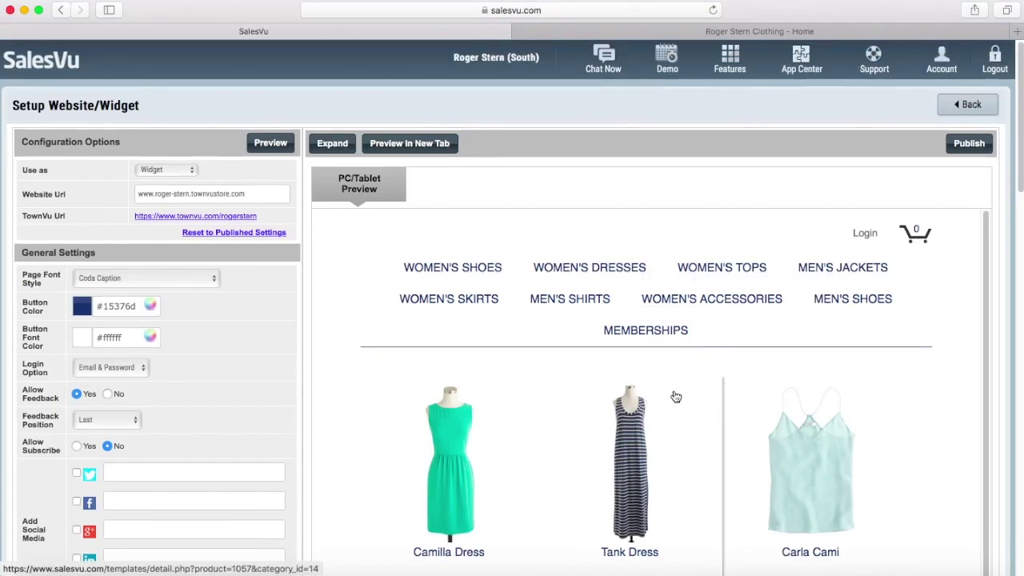
{"action": "scroll", "coordinate": [229, 497], "scroll_direction": "down", "scroll_amount": 2}
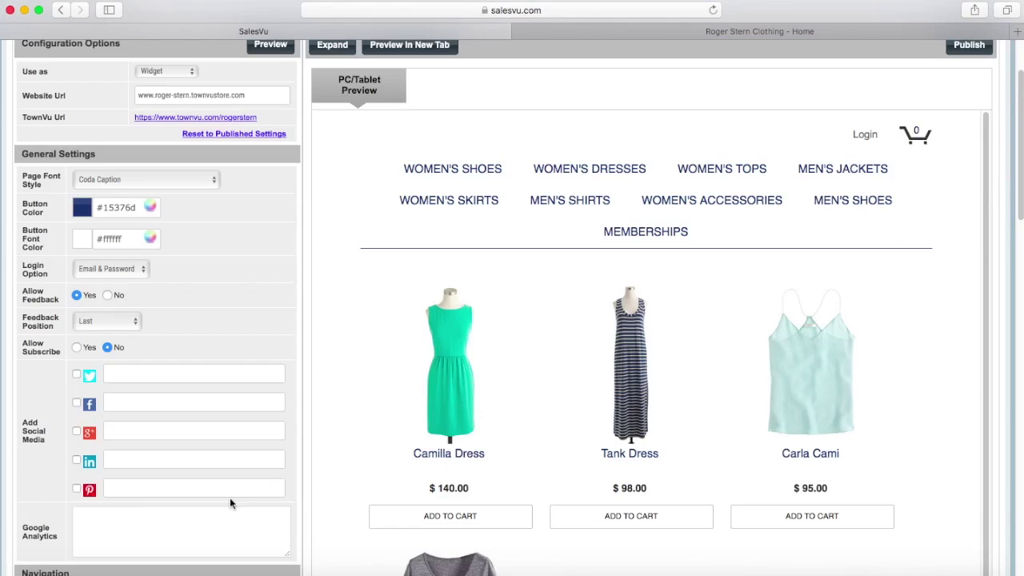
{"action": "scroll", "coordinate": [182, 370], "scroll_direction": "down", "scroll_amount": 5}
{"action": "scroll", "coordinate": [182, 371], "scroll_direction": "down", "scroll_amount": 3}
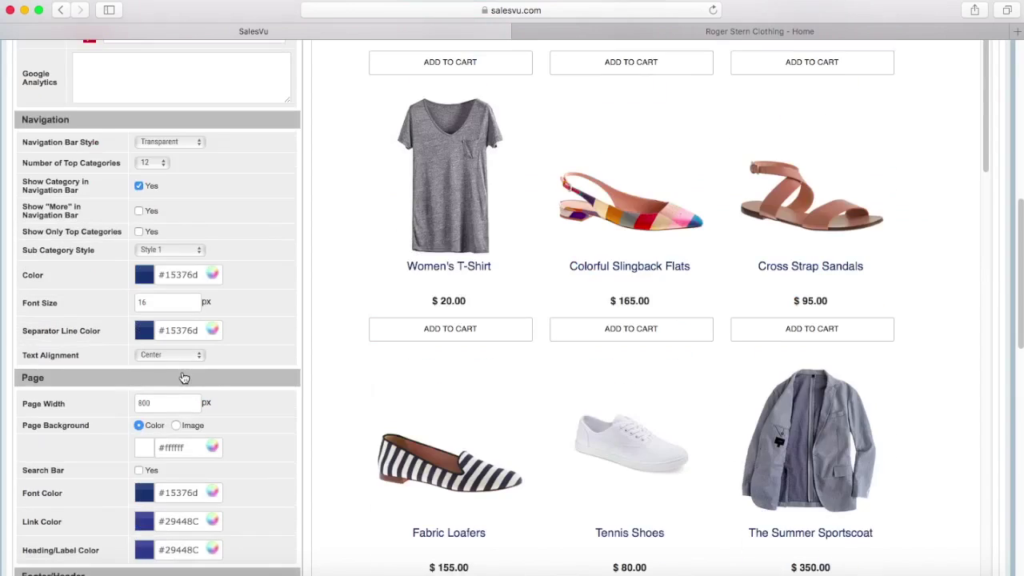
{"action": "scroll", "coordinate": [240, 427], "scroll_direction": "down", "scroll_amount": 2}
{"action": "scroll", "coordinate": [240, 428], "scroll_direction": "up", "scroll_amount": 10}
{"action": "scroll", "coordinate": [240, 431], "scroll_direction": "up", "scroll_amount": 2}
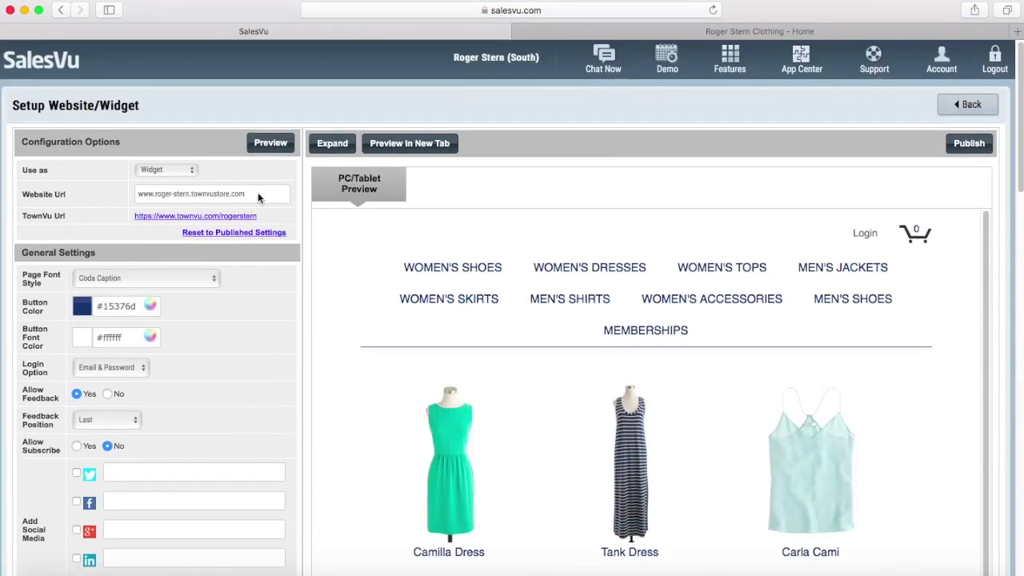
{"action": "left_click", "coordinate": [188, 172]}
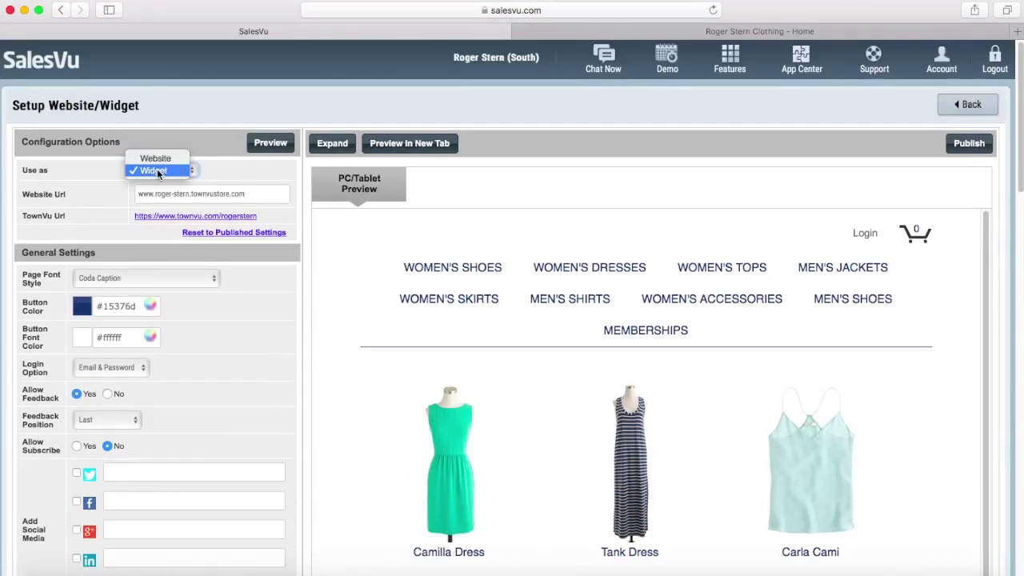
{"action": "left_click", "coordinate": [156, 172]}
Step: Check that the Page Width field reads 800 px
{"action": "scroll", "coordinate": [267, 417], "scroll_direction": "down", "scroll_amount": 10}
{"action": "scroll", "coordinate": [267, 417], "scroll_direction": "down", "scroll_amount": 6}
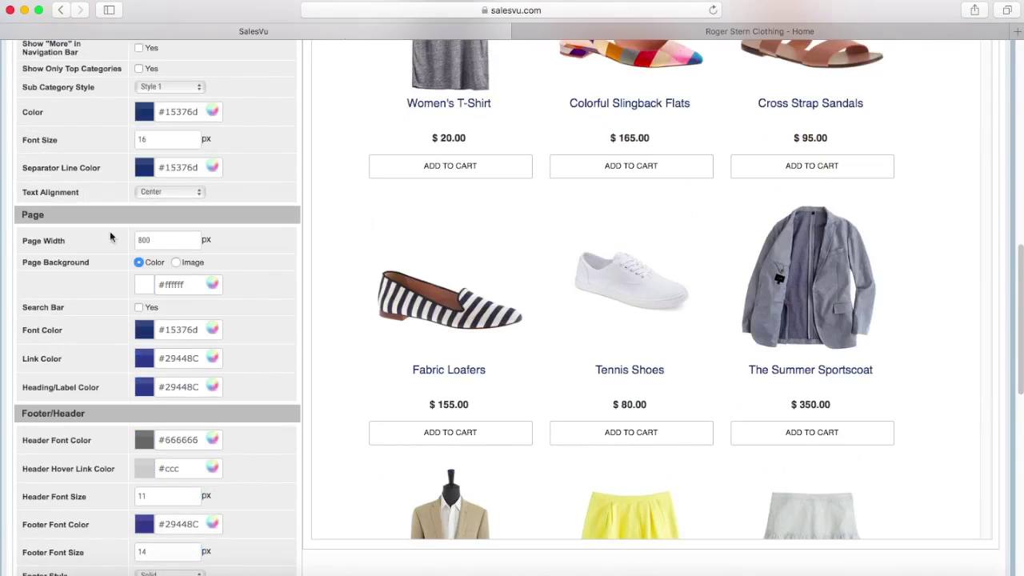
{"action": "left_click", "coordinate": [170, 240]}
{"action": "left_click", "coordinate": [281, 253]}
{"action": "scroll", "coordinate": [281, 256], "scroll_direction": "up", "scroll_amount": 10}
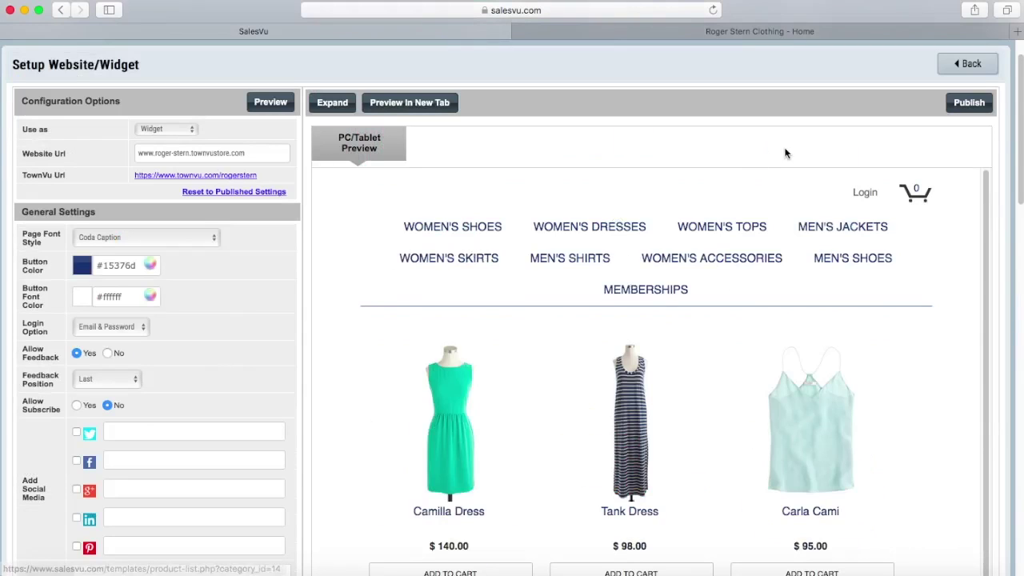
Step: Publish the widget settings, copy the store's iframe embed code, and close the Widget Code window
{"action": "left_click", "coordinate": [966, 103]}
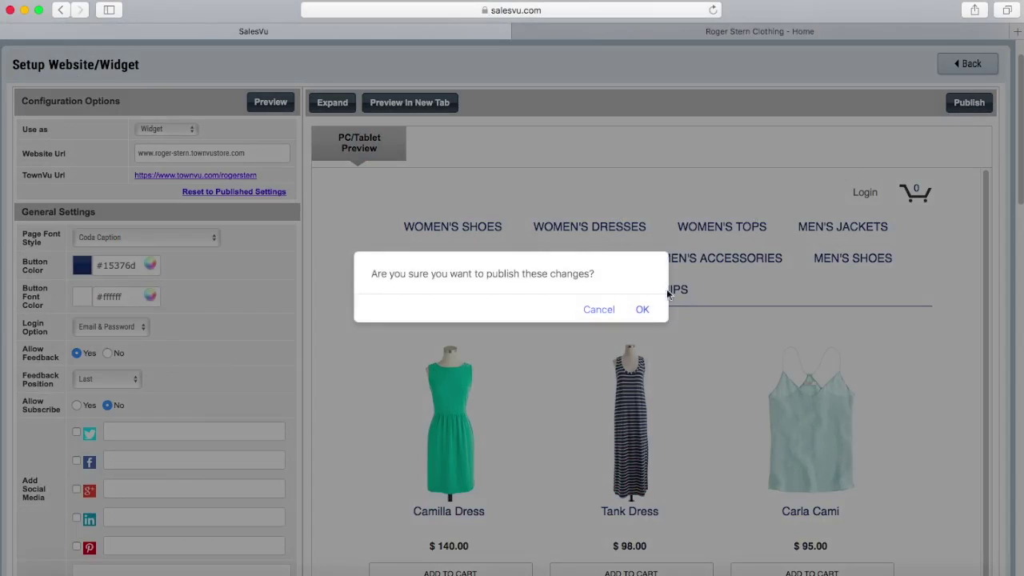
{"action": "left_click", "coordinate": [644, 309]}
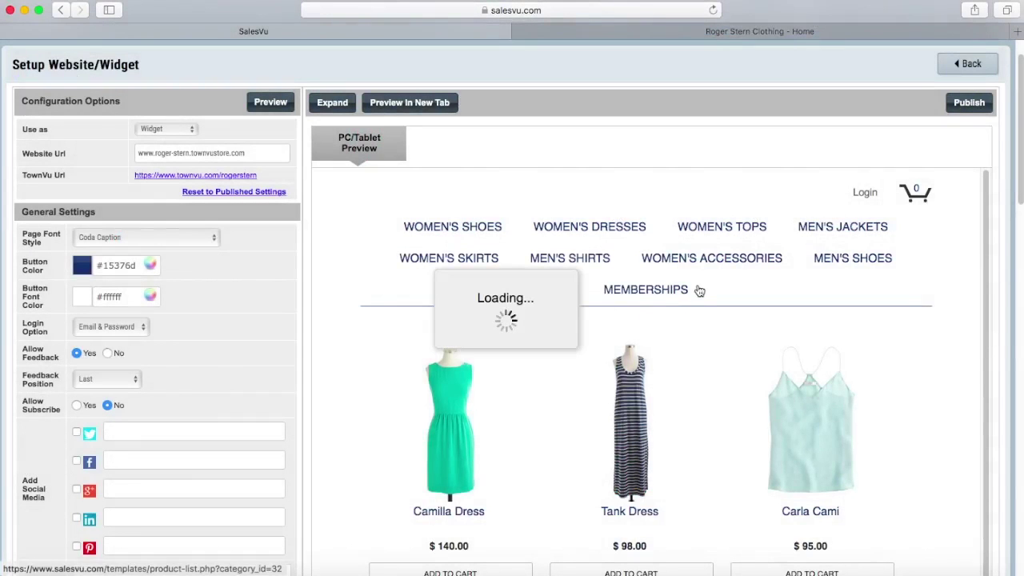
{"action": "scroll", "coordinate": [538, 300], "scroll_direction": "down", "scroll_amount": 3}
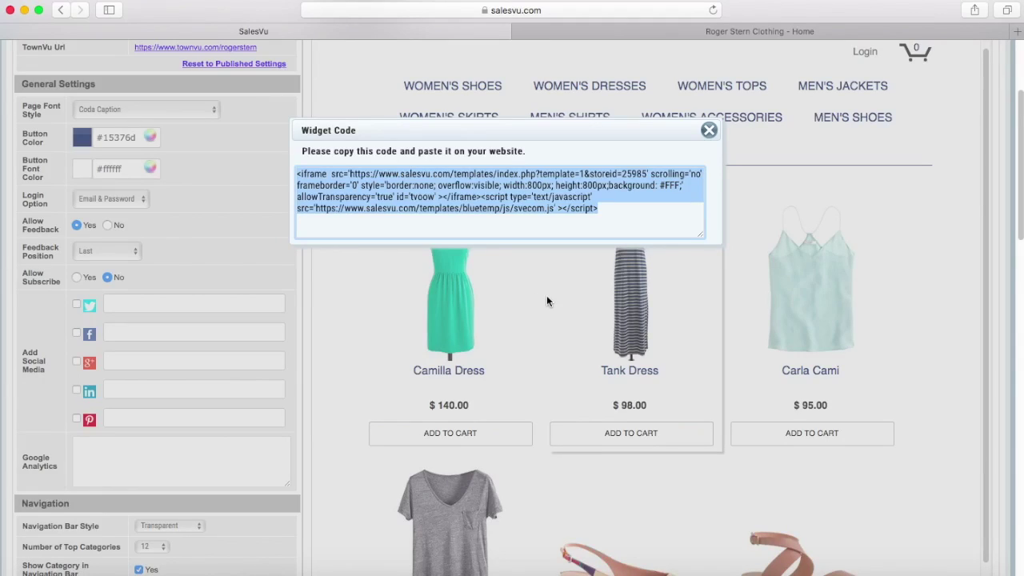
{"action": "left_click", "coordinate": [710, 131]}
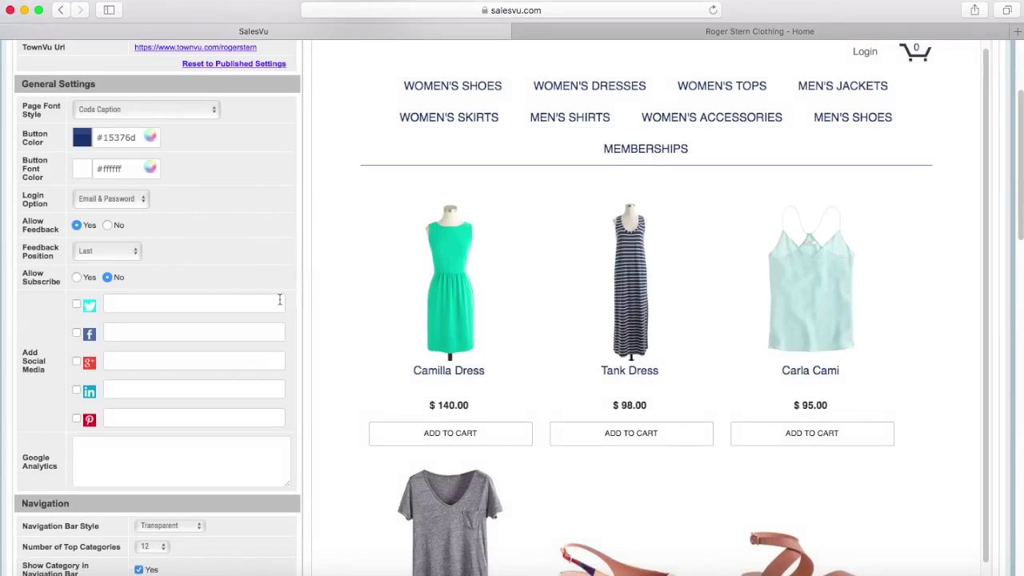
{"action": "scroll", "coordinate": [280, 325], "scroll_direction": "up", "scroll_amount": 2}
{"action": "scroll", "coordinate": [279, 325], "scroll_direction": "up", "scroll_amount": 4}
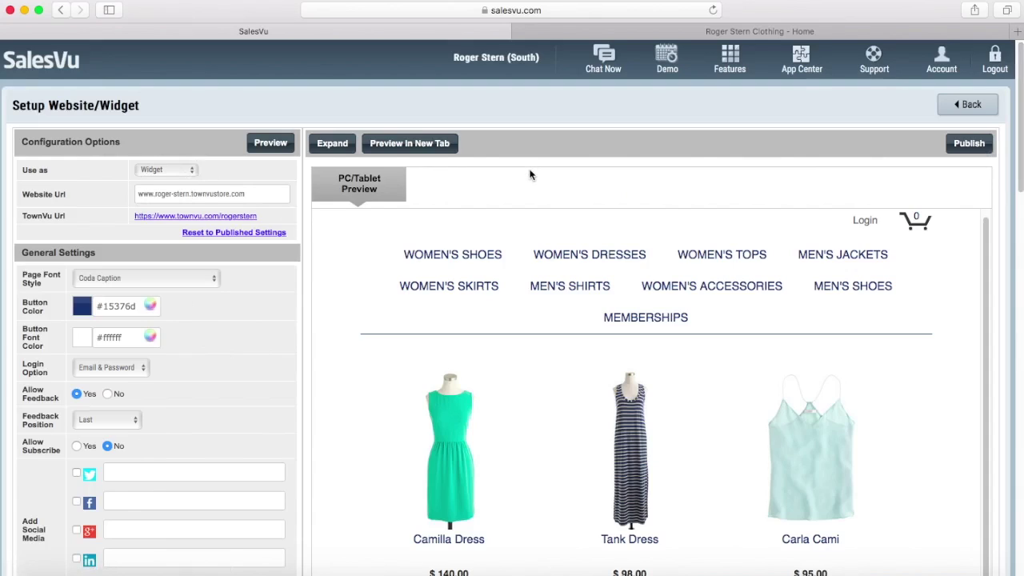
Step: In Facebook, replace the search text with 'static html' and pick the 'static html iframe tabs' suggestion
{"action": "left_click", "coordinate": [638, 34]}
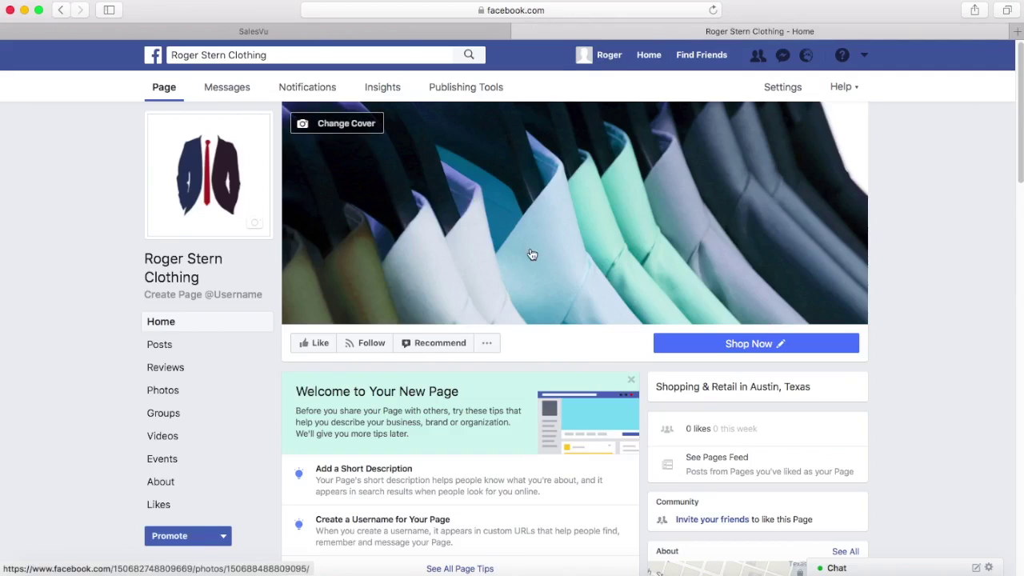
{"action": "left_click", "coordinate": [281, 54]}
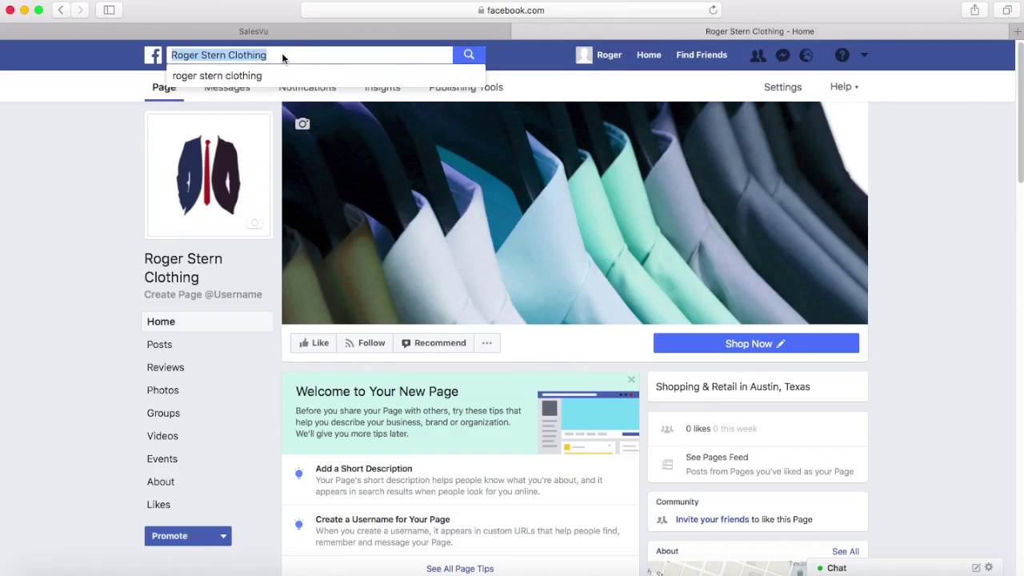
{"action": "key", "text": "BackSpace"}
{"action": "type", "text": "static "}
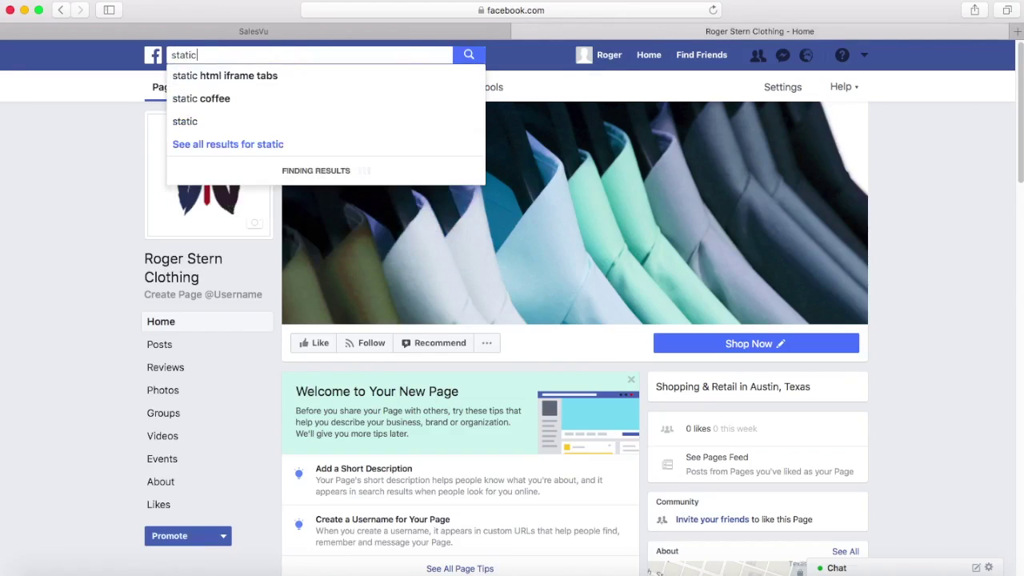
{"action": "type", "text": "html"}
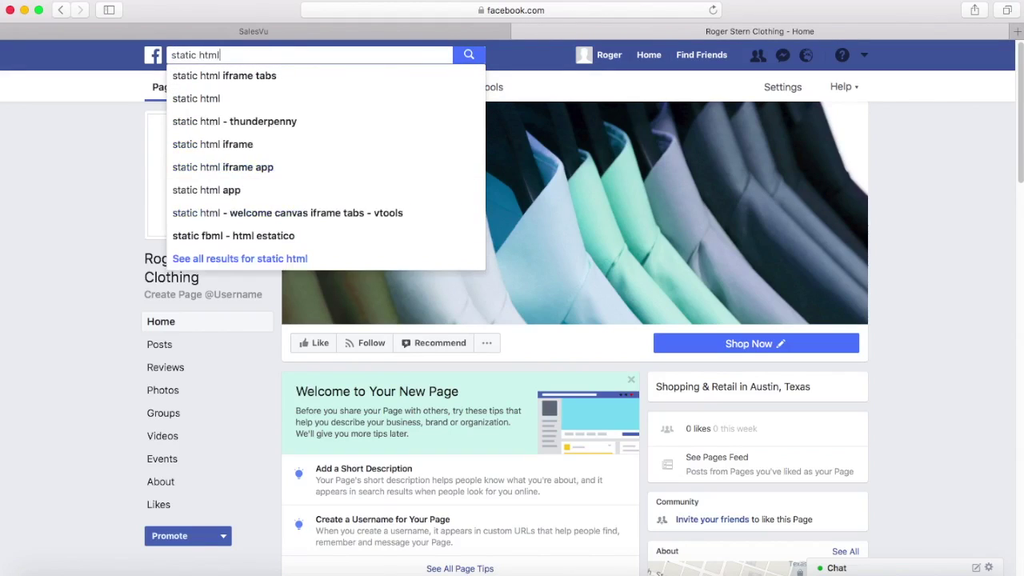
{"action": "left_click", "coordinate": [236, 76]}
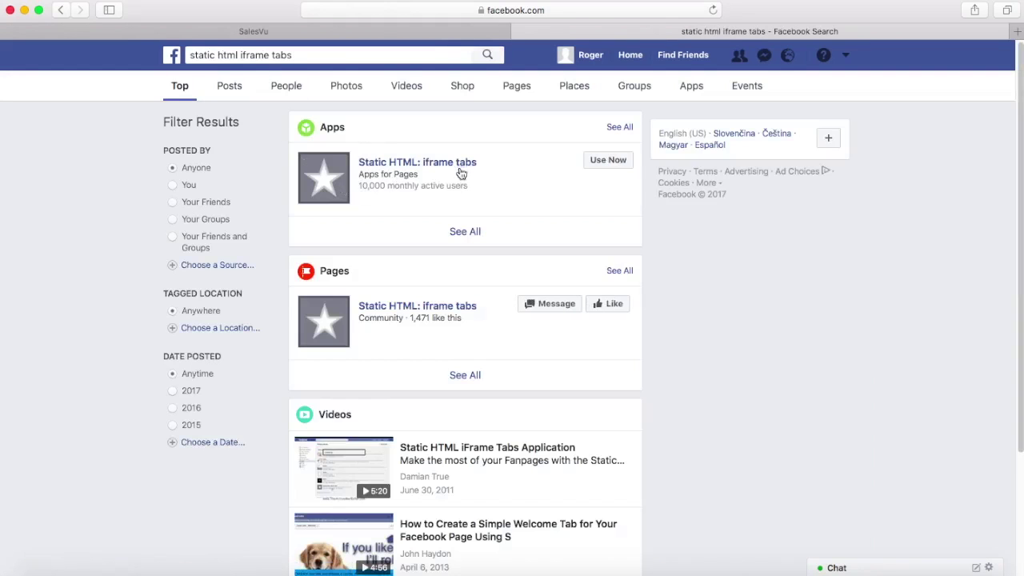
Step: Add the Static HTML: iframe tabs app as a page tab on Roger Stern Clothing
{"action": "left_click", "coordinate": [461, 164]}
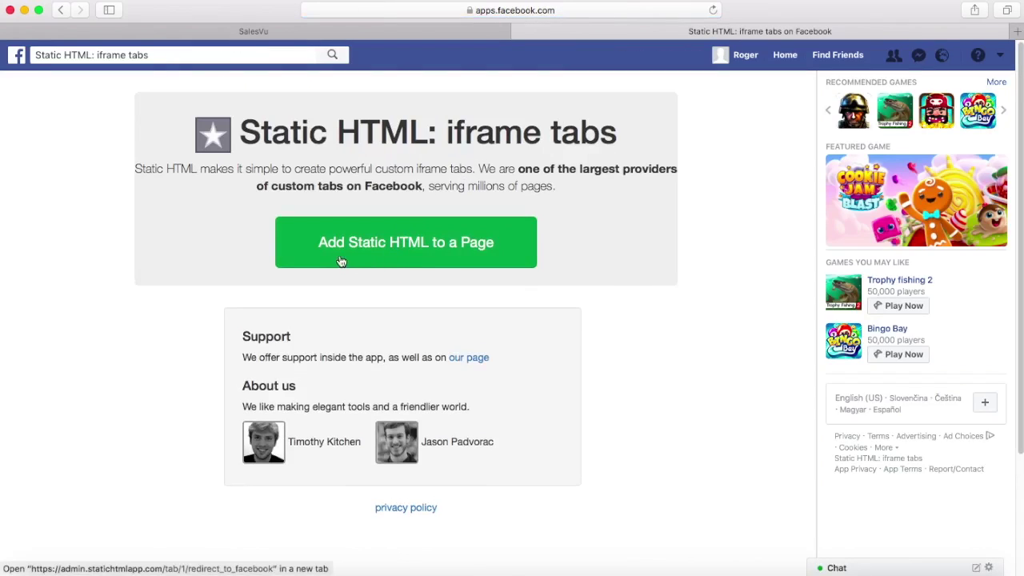
{"action": "left_click", "coordinate": [399, 260]}
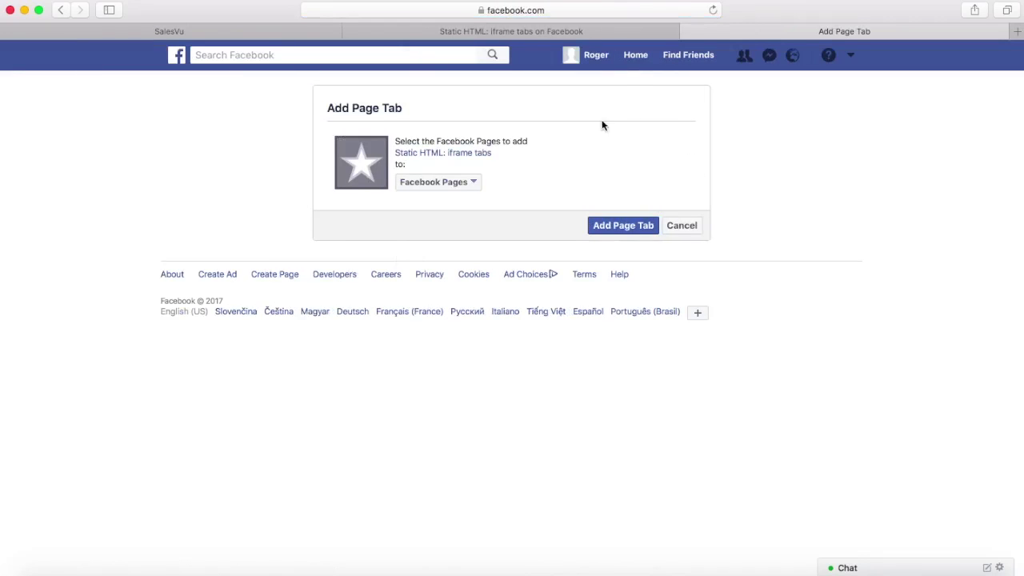
{"action": "left_click", "coordinate": [468, 184]}
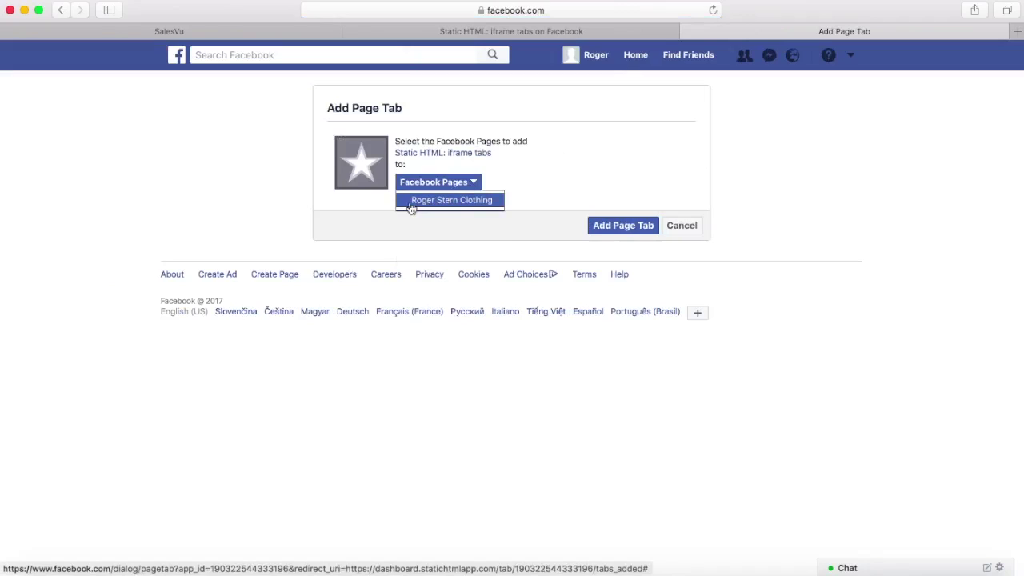
{"action": "left_click", "coordinate": [450, 204]}
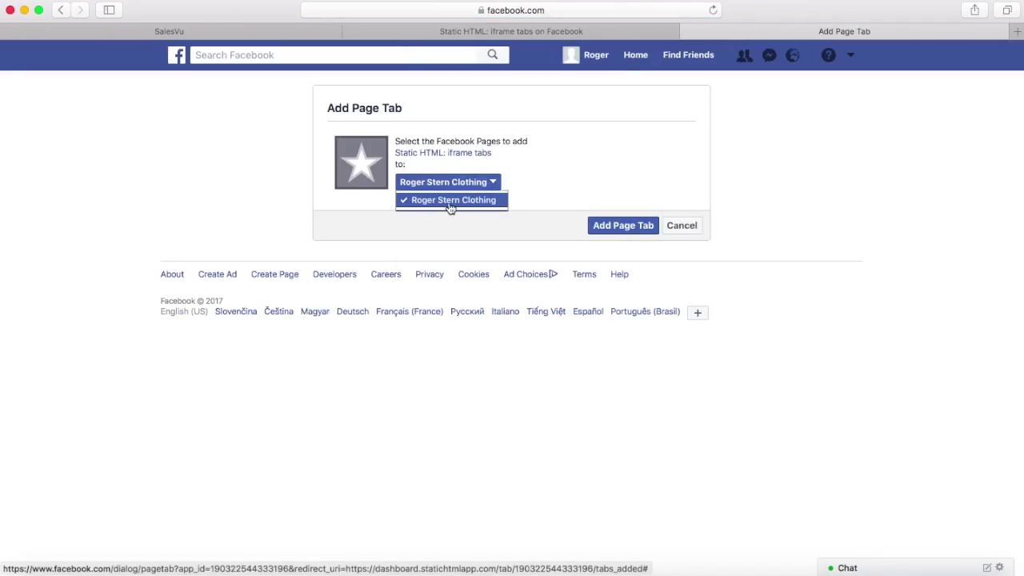
{"action": "left_click", "coordinate": [600, 168]}
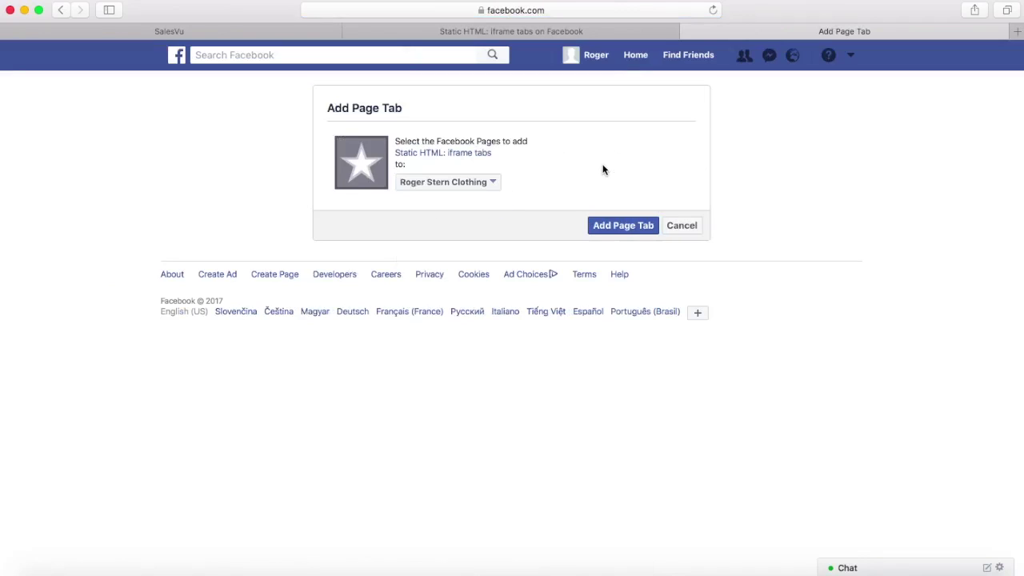
{"action": "left_click", "coordinate": [623, 227]}
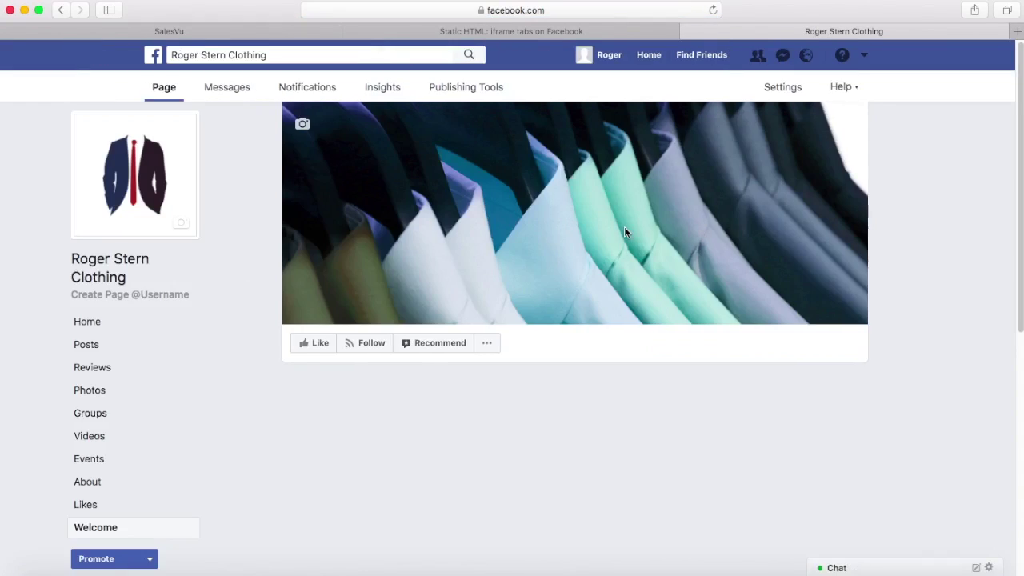
Step: Replace the tab's placeholder content with the pasted SalesVu iframe code
{"action": "left_click", "coordinate": [529, 444]}
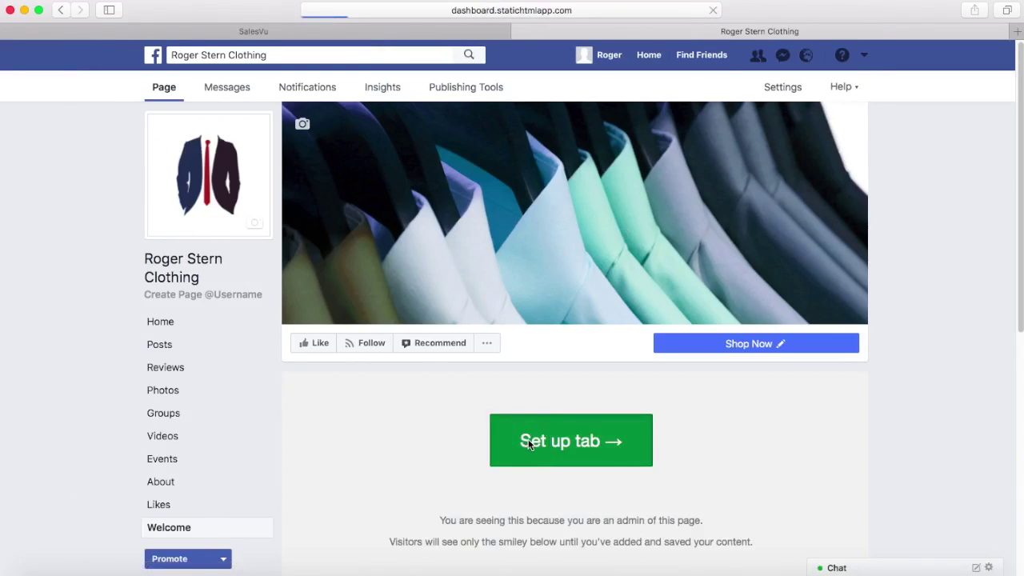
{"action": "scroll", "coordinate": [616, 393], "scroll_direction": "down", "scroll_amount": 3}
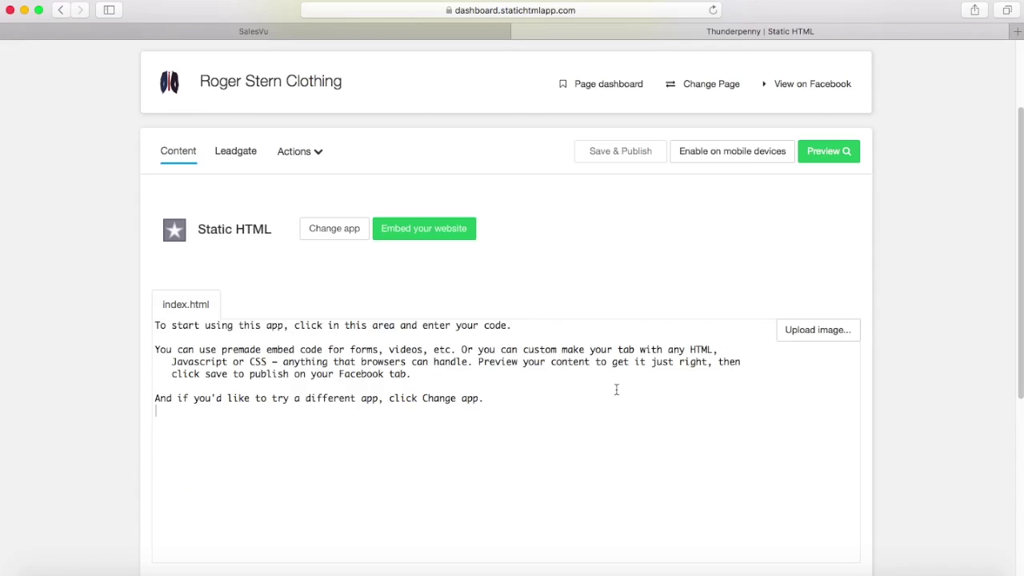
{"action": "left_click_drag", "start_coordinate": [516, 421], "coordinate": [112, 297]}
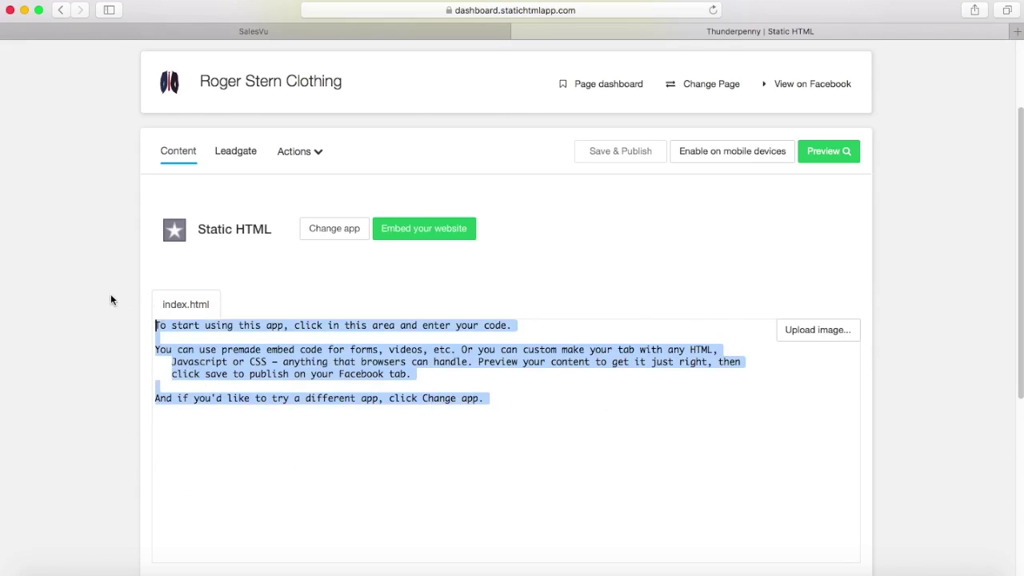
{"action": "key", "text": "BackSpace"}
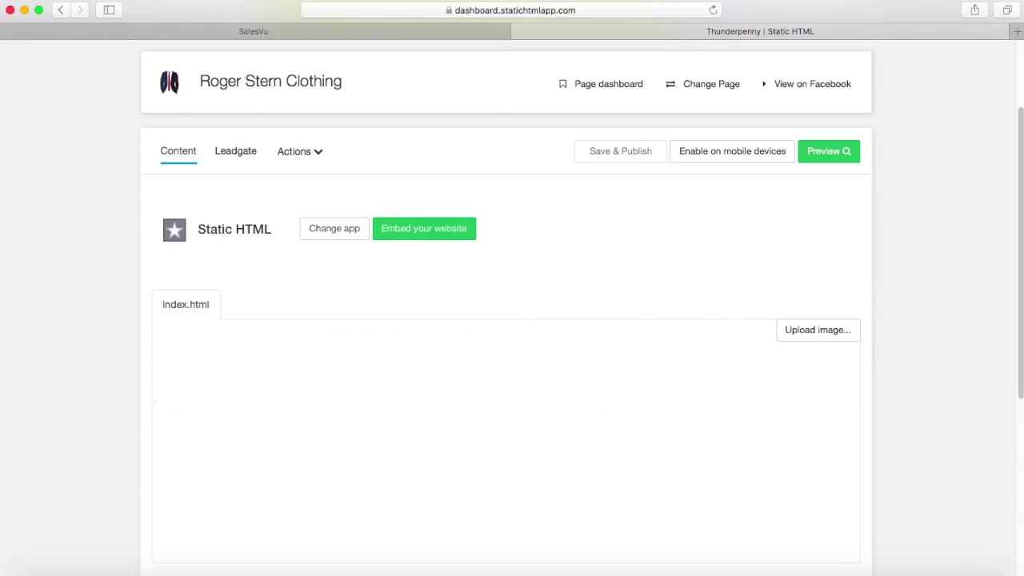
{"action": "type", "text": "<iframe src='https://www.salesvu.com/templates/index.php?template=1&storeid=25985' scrolling='no' frameborder='0' style='border:none; overflow:visible; width:800px; height:800px;background: #FFF;' allowTransparency='true' id='tvoow' ></iframe><script type='text/javascript' src='https://www.salesvu.com/templates/bluetemp/js/svecom.js' ></script>"}
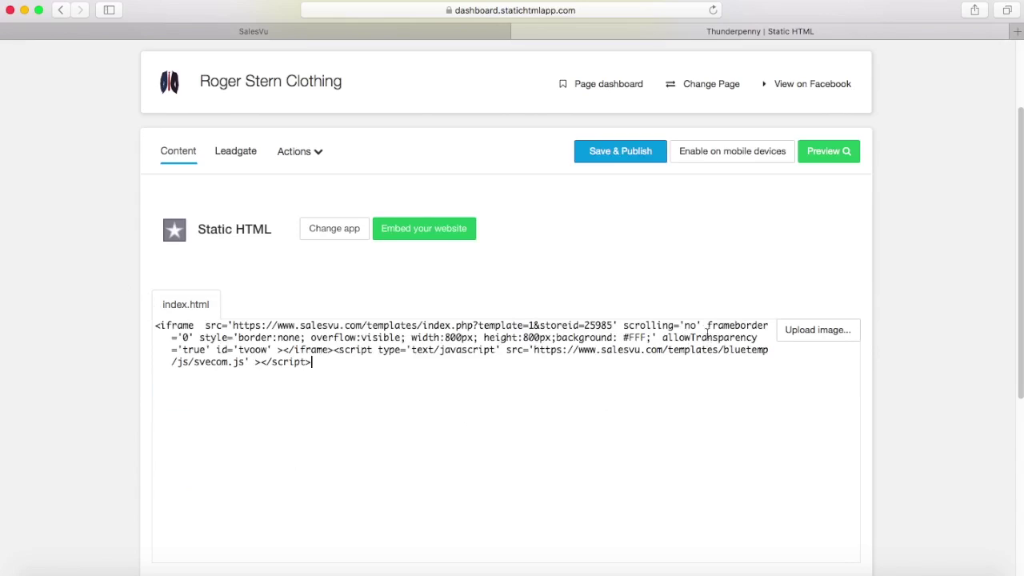
Step: Change the iframe's scrolling value to 'yes' and delete the script code after it
{"action": "left_click", "coordinate": [696, 326]}
{"action": "key", "text": "BackSpace"}
{"action": "key", "text": "BackSpace"}
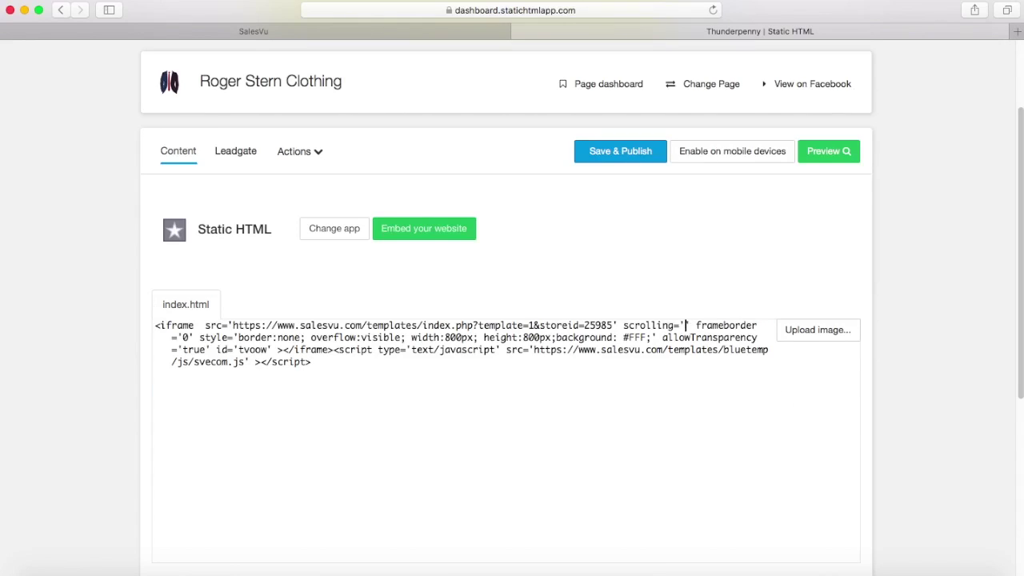
{"action": "type", "text": "yes"}
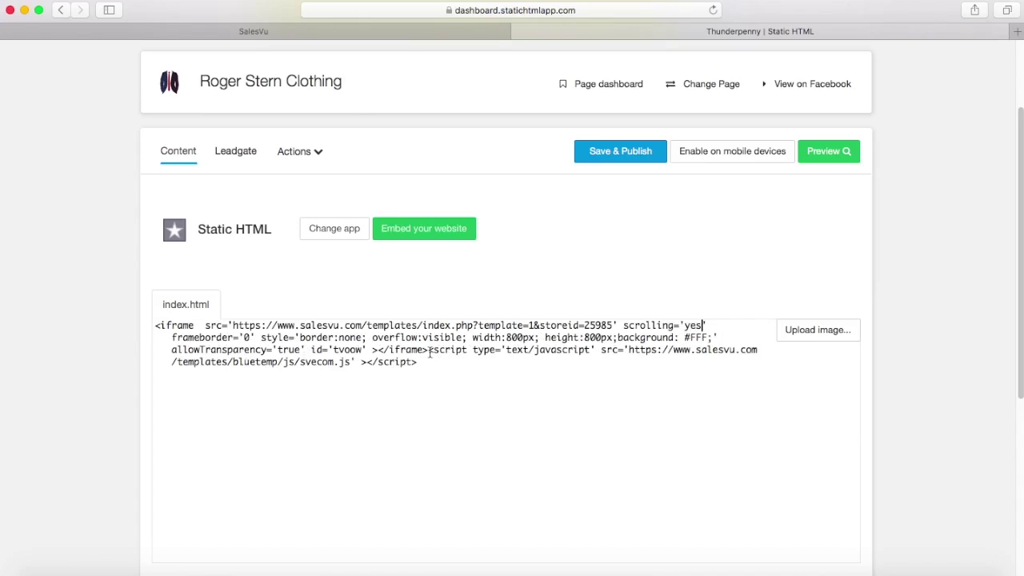
{"action": "left_click_drag", "start_coordinate": [430, 353], "coordinate": [457, 377]}
{"action": "key", "text": "BackSpace"}
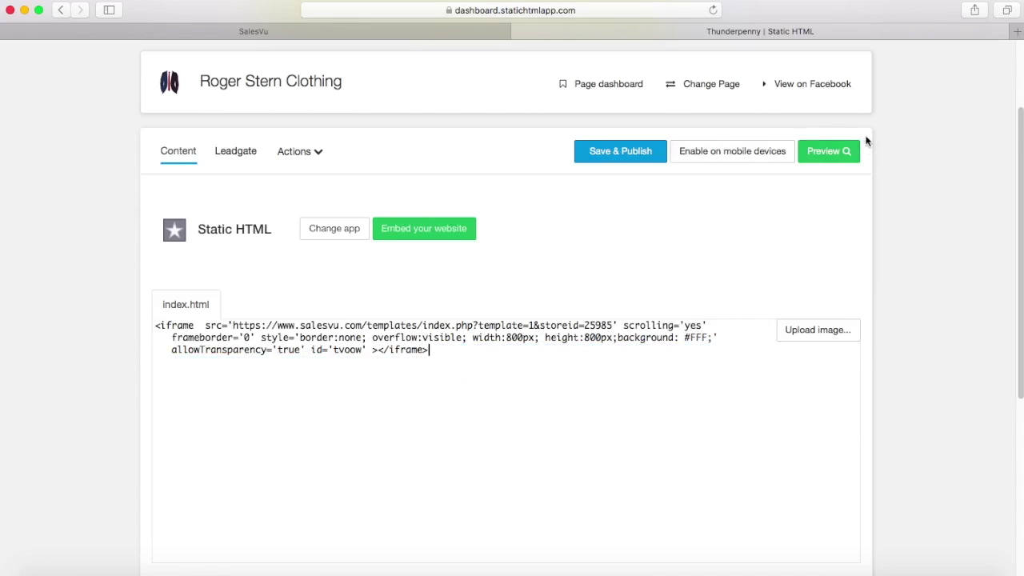
Step: Save & Publish the tab content and view it on Facebook
{"action": "left_click", "coordinate": [618, 158]}
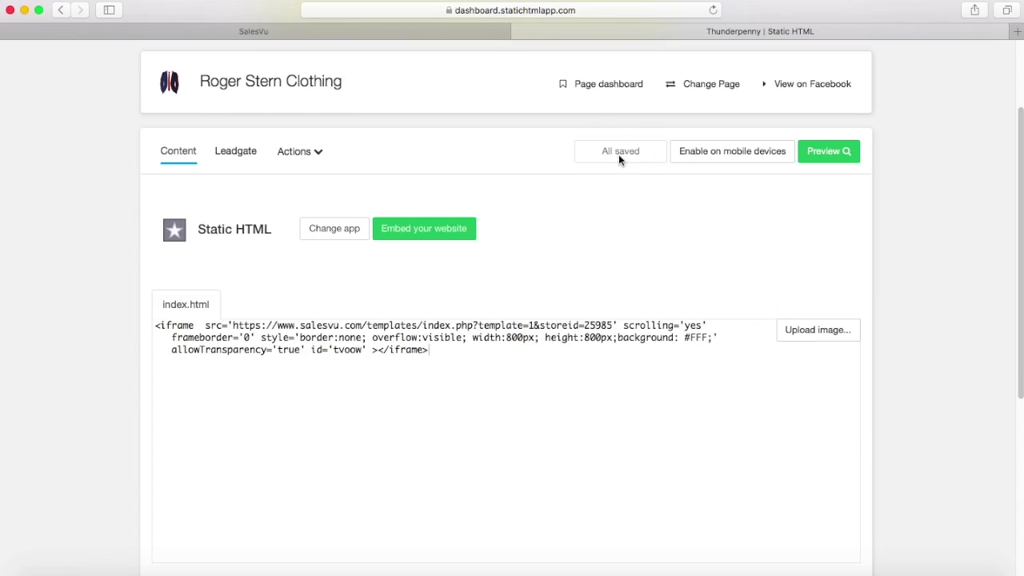
{"action": "scroll", "coordinate": [619, 159], "scroll_direction": "up", "scroll_amount": 3}
{"action": "left_click", "coordinate": [797, 203], "text": "super"}
{"action": "left_click", "coordinate": [797, 203]}
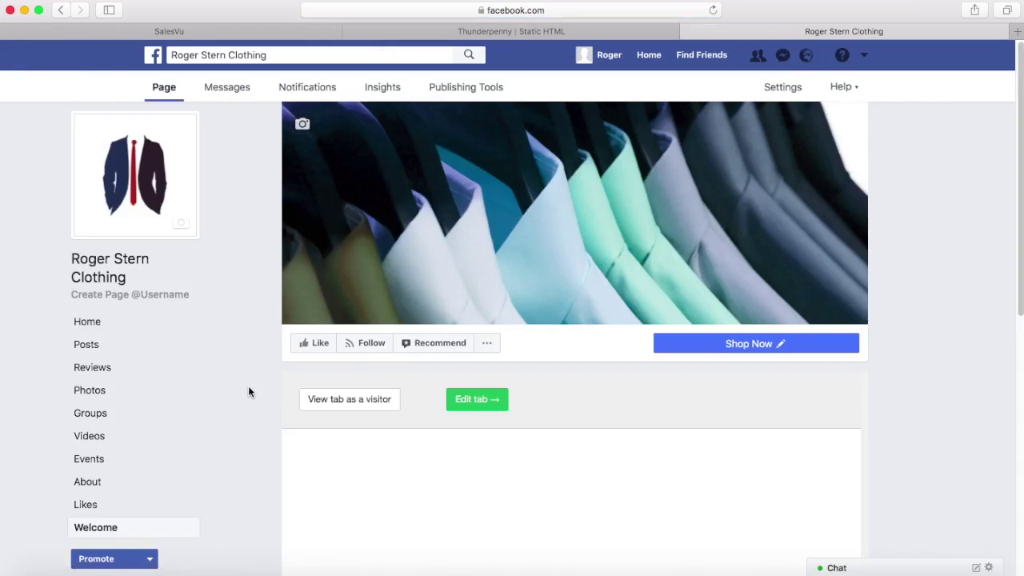
Step: Browse the Welcome tab's embedded store and open the Carla Cami product, priced $95.00
{"action": "scroll", "coordinate": [248, 388], "scroll_direction": "down", "scroll_amount": 2}
{"action": "scroll", "coordinate": [248, 391], "scroll_direction": "down", "scroll_amount": 4}
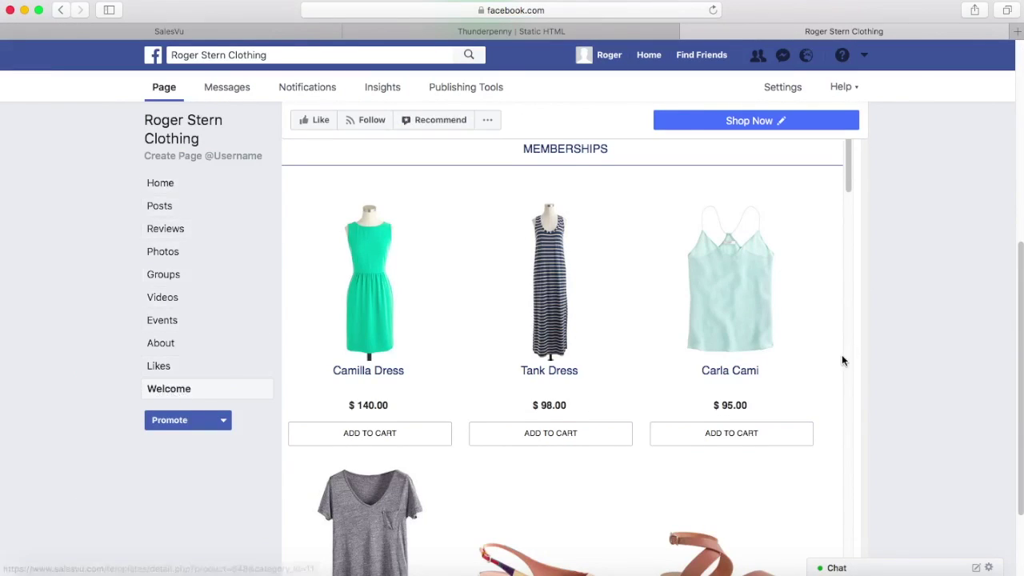
{"action": "scroll", "coordinate": [960, 360], "scroll_direction": "up", "scroll_amount": 10}
{"action": "scroll", "coordinate": [999, 368], "scroll_direction": "down", "scroll_amount": 5}
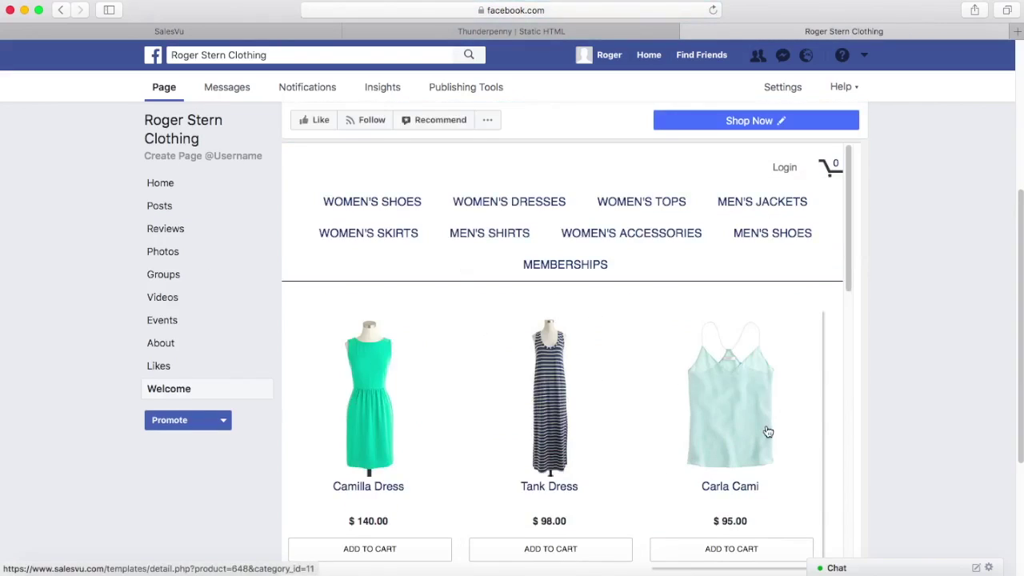
{"action": "left_click", "coordinate": [743, 396]}
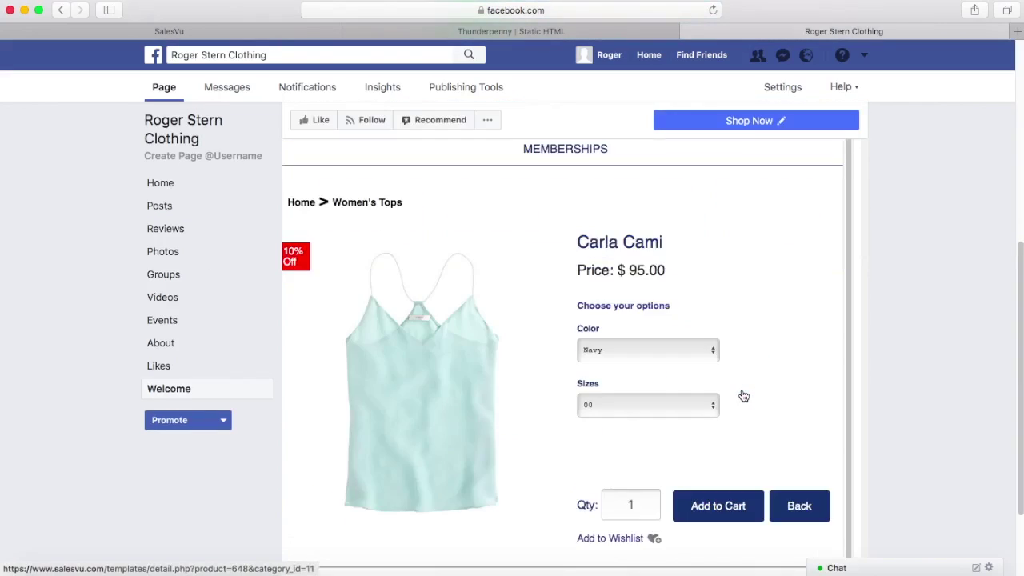
Step: Try the Carla Cami size and colour dropdowns, keeping size 00 and Navy
{"action": "left_click", "coordinate": [665, 407]}
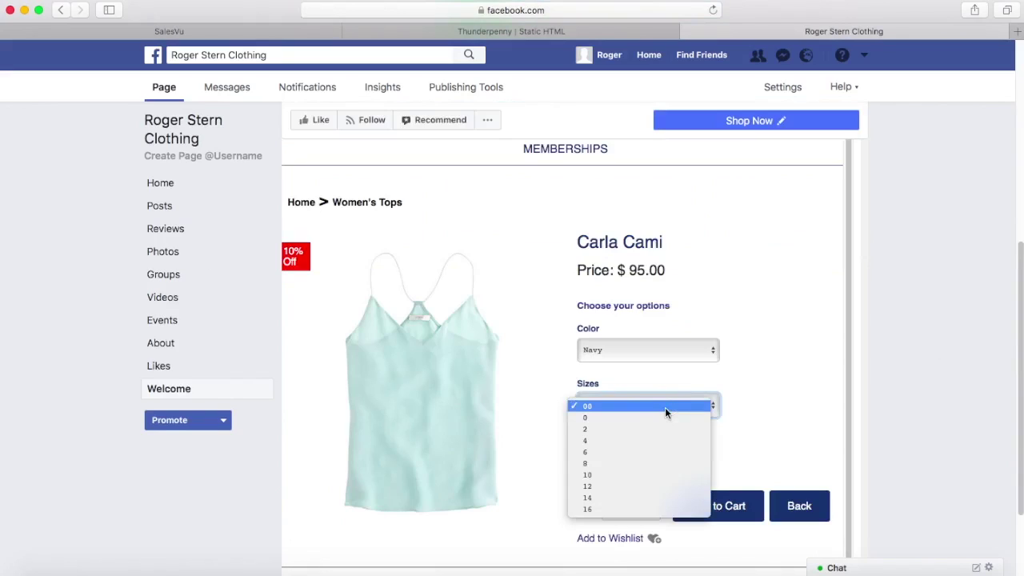
{"action": "left_click", "coordinate": [669, 351]}
{"action": "left_click", "coordinate": [671, 349]}
{"action": "left_click", "coordinate": [785, 378]}
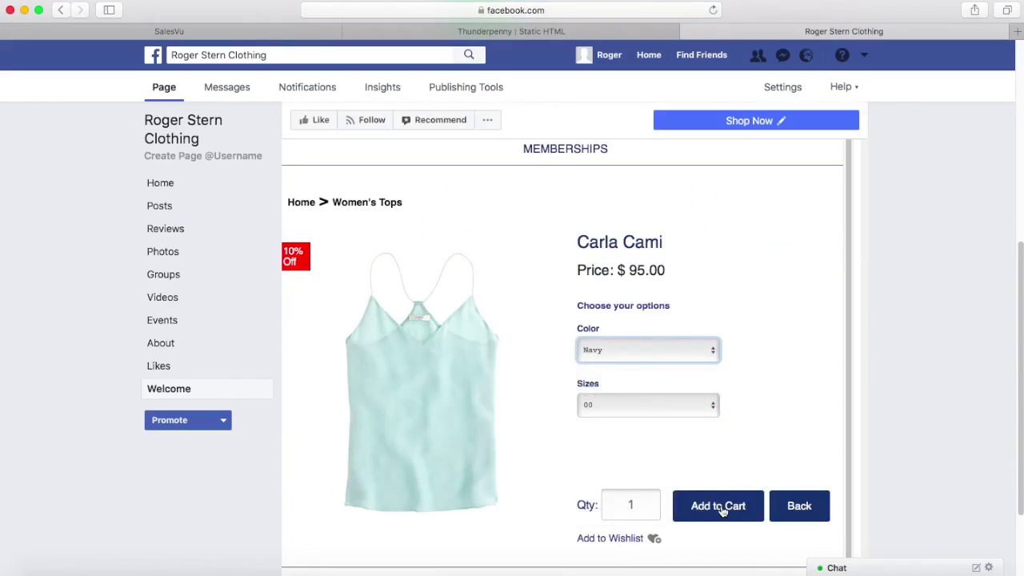
{"action": "scroll", "coordinate": [789, 442], "scroll_direction": "up", "scroll_amount": 5}
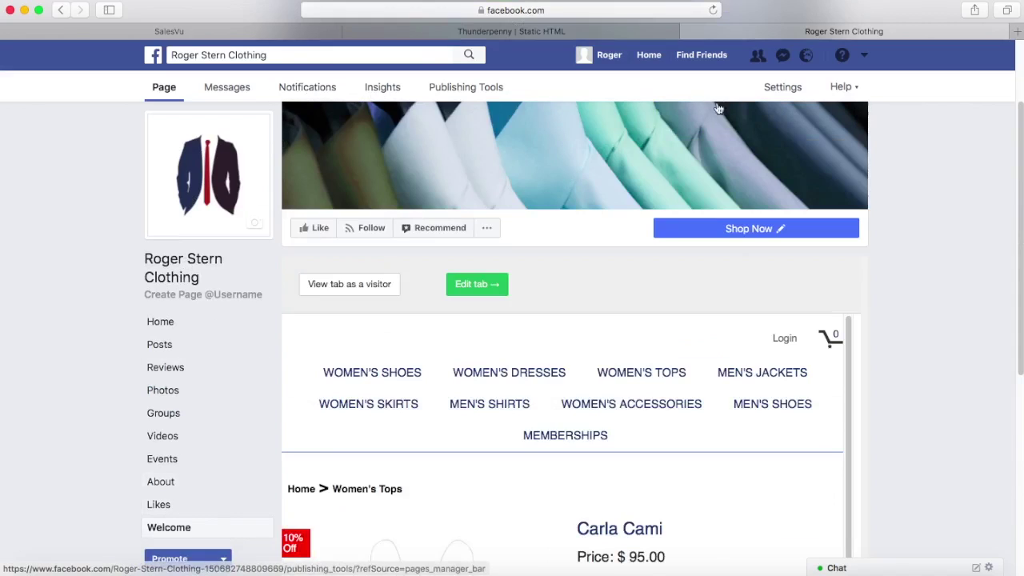
Step: In Settings > Edit Page, drag the Welcome row in Tabs to sit directly below Home
{"action": "left_click", "coordinate": [770, 95]}
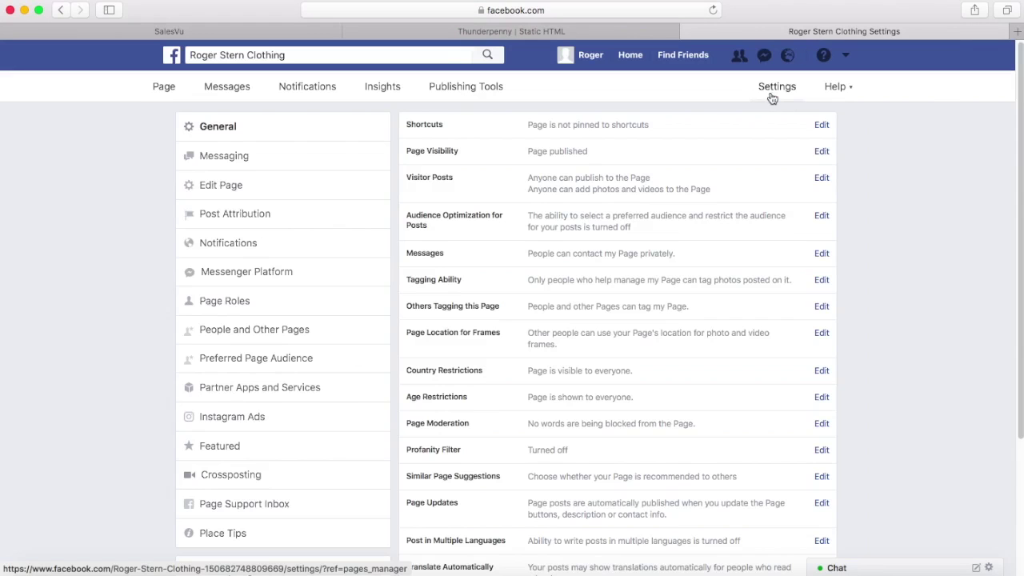
{"action": "left_click", "coordinate": [232, 190]}
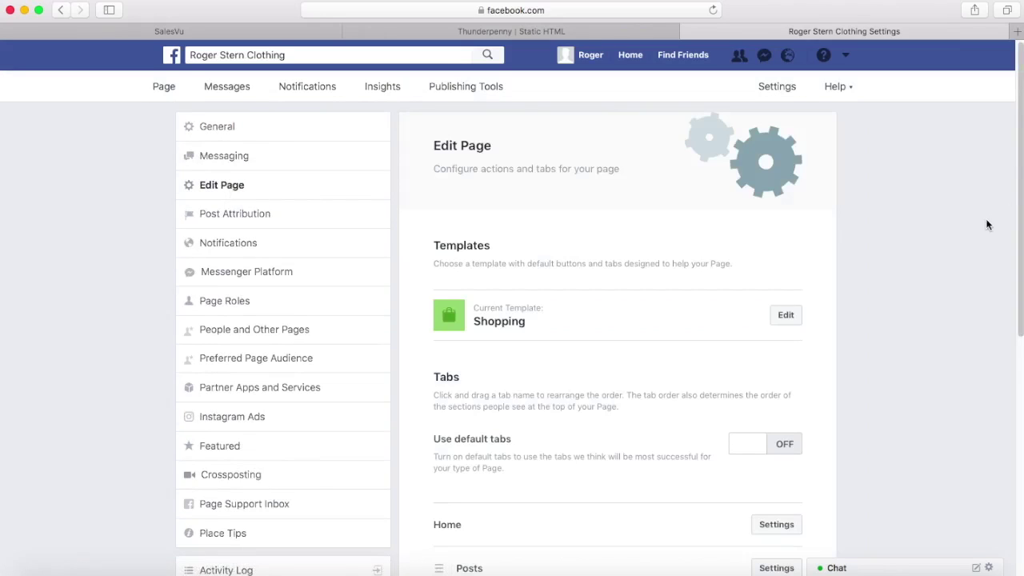
{"action": "scroll", "coordinate": [982, 264], "scroll_direction": "down", "scroll_amount": 5}
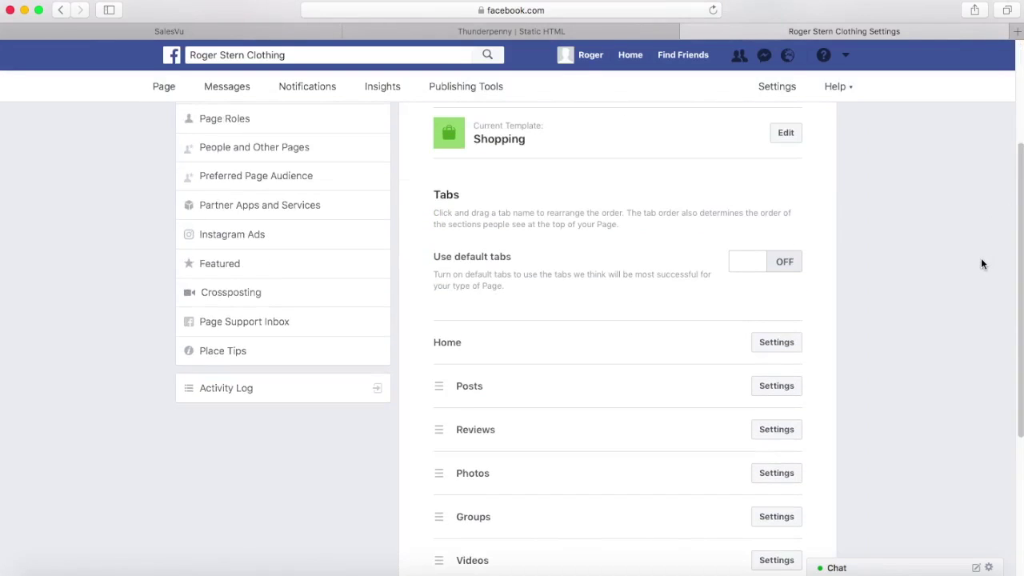
{"action": "scroll", "coordinate": [982, 264], "scroll_direction": "down", "scroll_amount": 5}
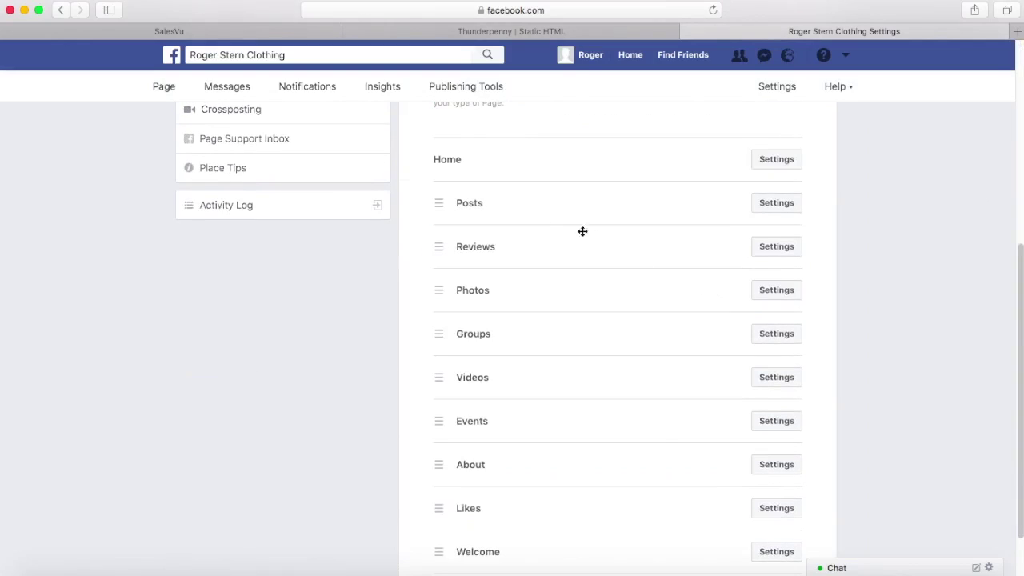
{"action": "scroll", "coordinate": [512, 499], "scroll_direction": "down", "scroll_amount": 1}
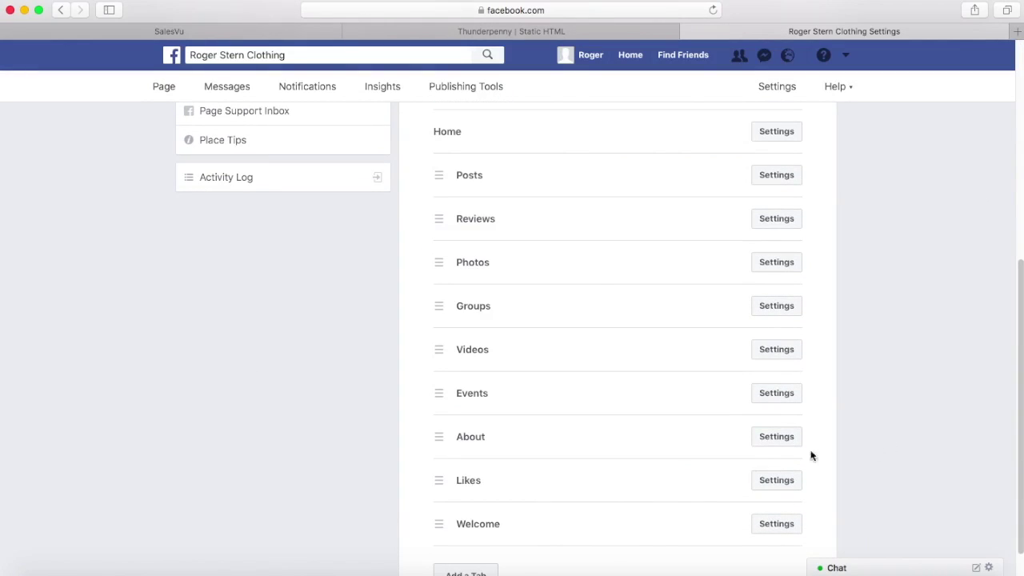
{"action": "left_click_drag", "start_coordinate": [525, 535], "coordinate": [530, 173]}
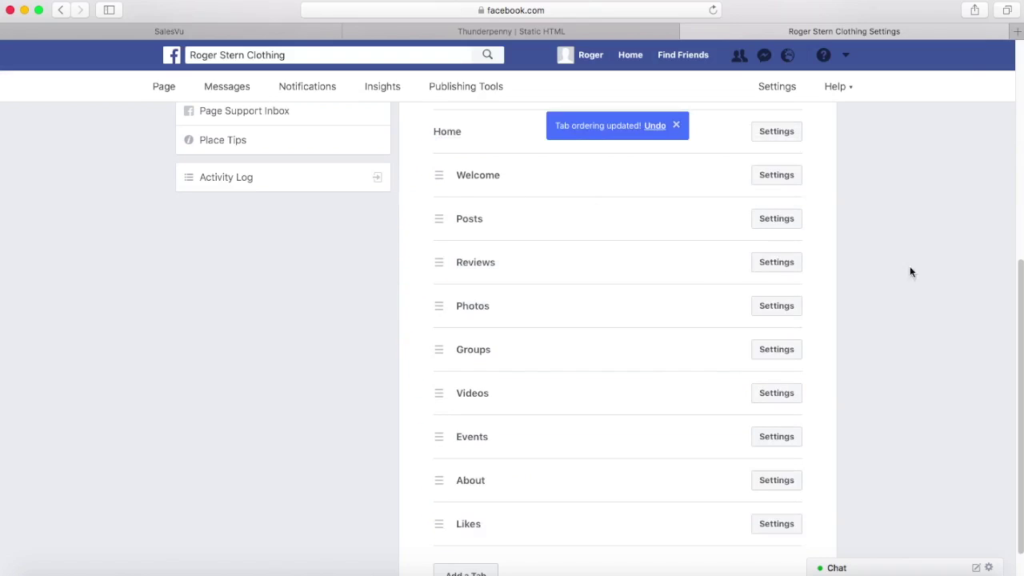
{"action": "scroll", "coordinate": [986, 252], "scroll_direction": "up", "scroll_amount": 1}
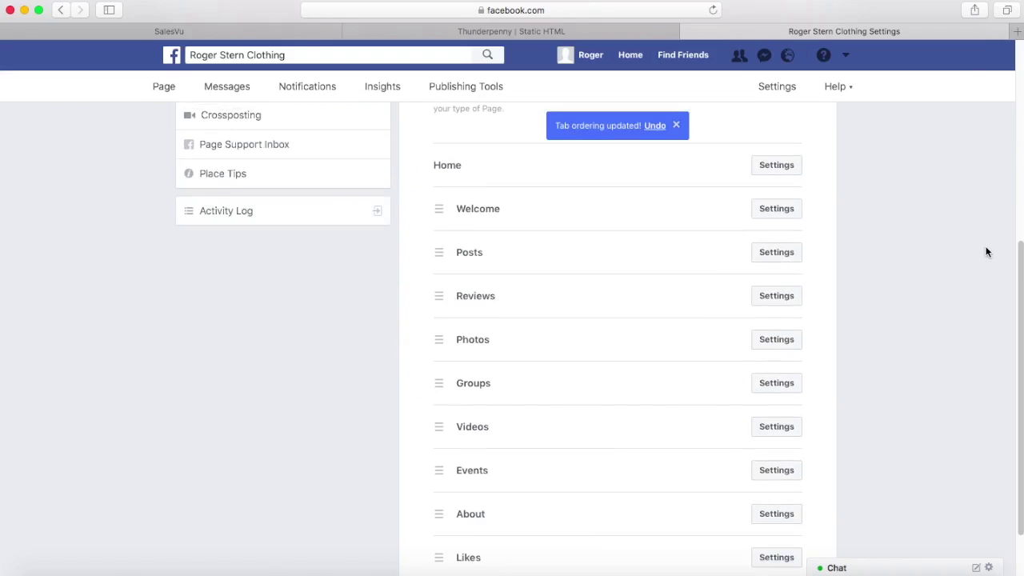
Step: Set the Welcome tab's Custom Tab Name to 'Shop' and save it
{"action": "left_click", "coordinate": [773, 211]}
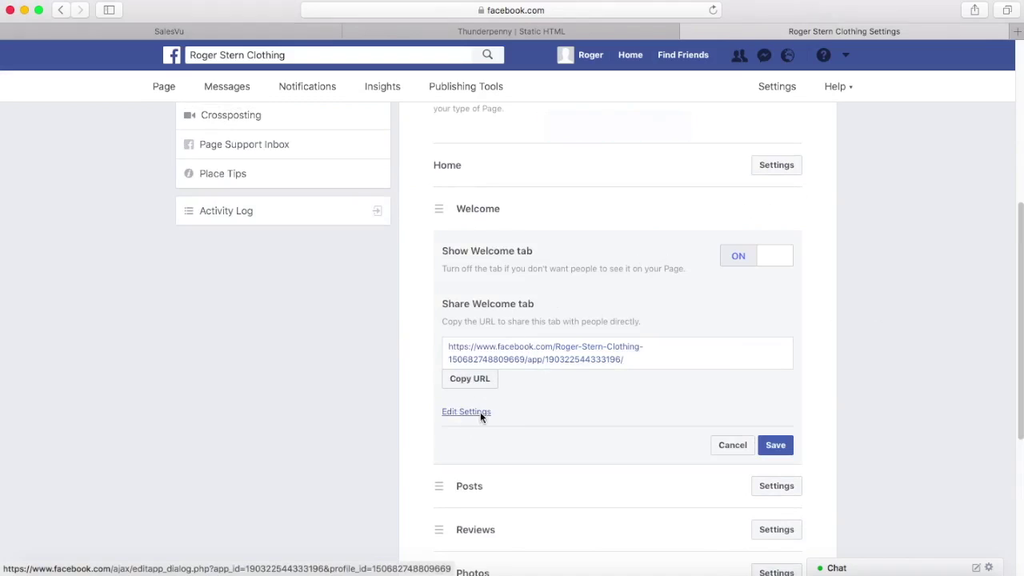
{"action": "left_click", "coordinate": [472, 412]}
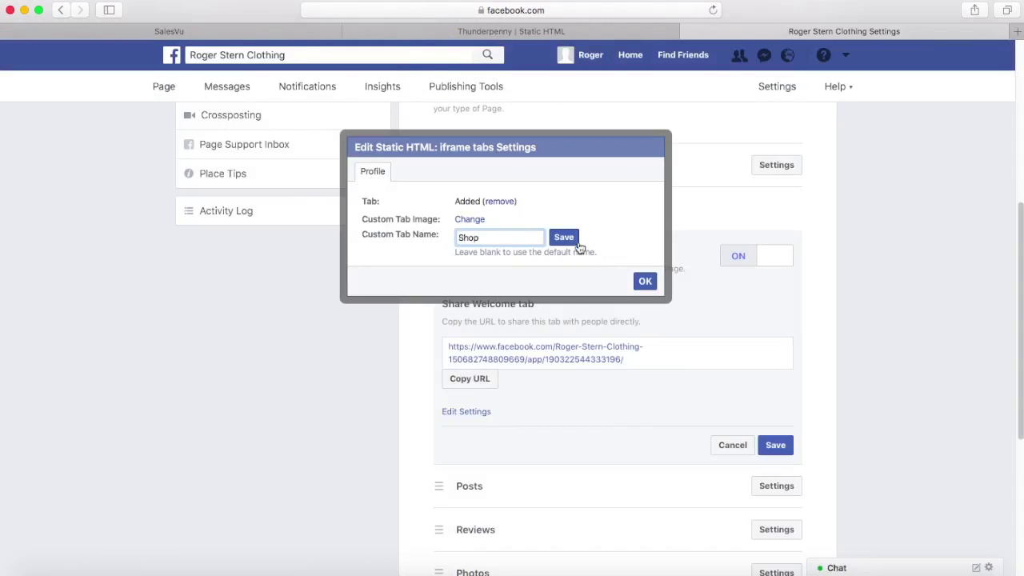
{"action": "left_click", "coordinate": [644, 281]}
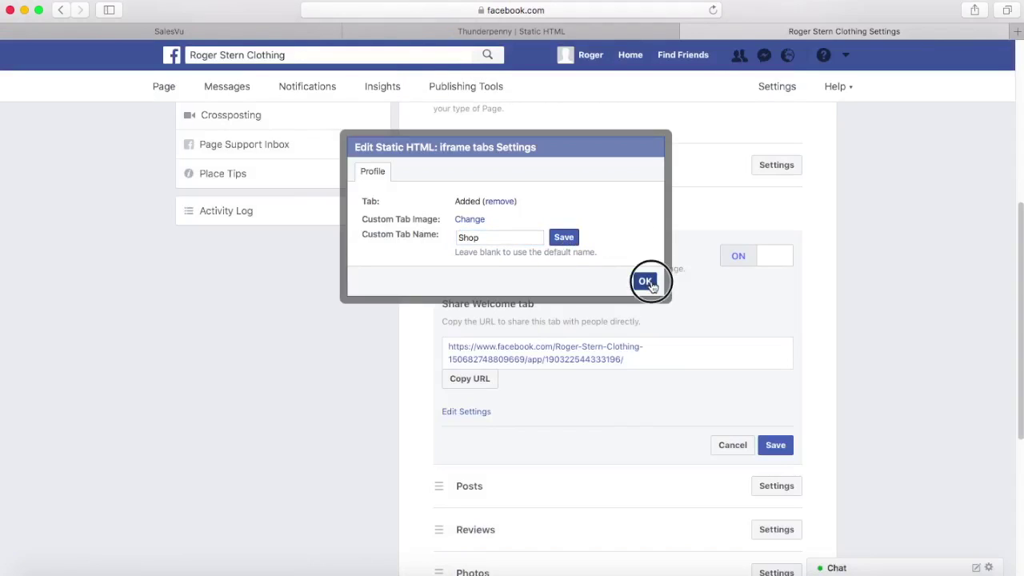
{"action": "scroll", "coordinate": [811, 304], "scroll_direction": "up", "scroll_amount": 5}
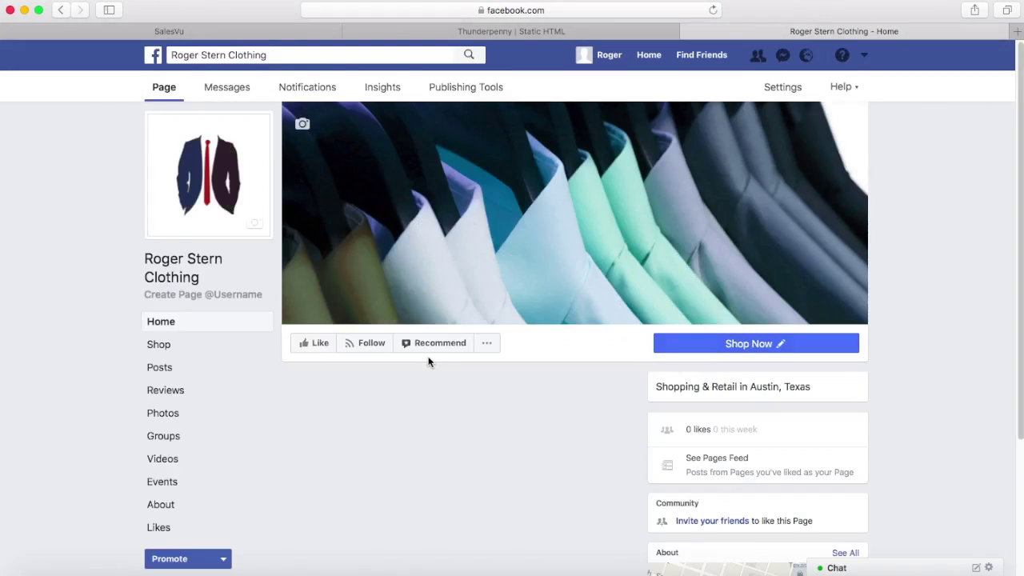
Step: Open the renamed Shop tab from the page sidebar and scroll through it
{"action": "left_click", "coordinate": [160, 345]}
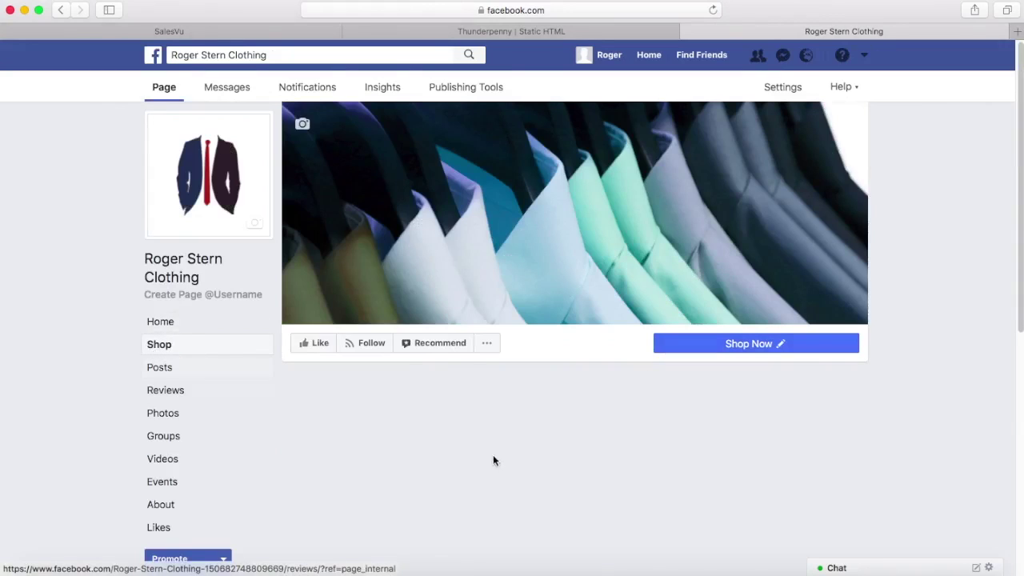
{"action": "scroll", "coordinate": [985, 393], "scroll_direction": "down", "scroll_amount": 1}
{"action": "scroll", "coordinate": [984, 394], "scroll_direction": "down", "scroll_amount": 3}
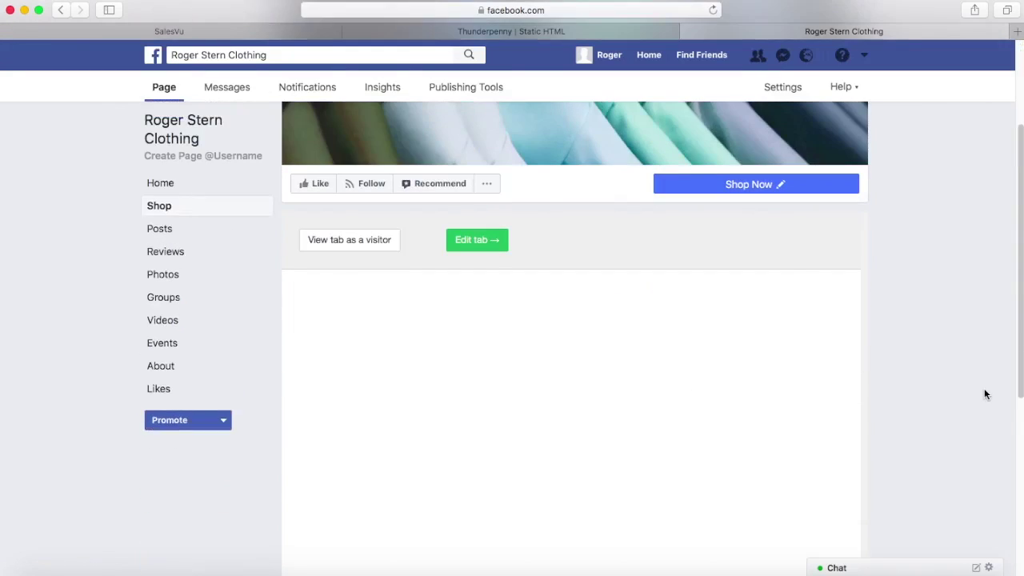